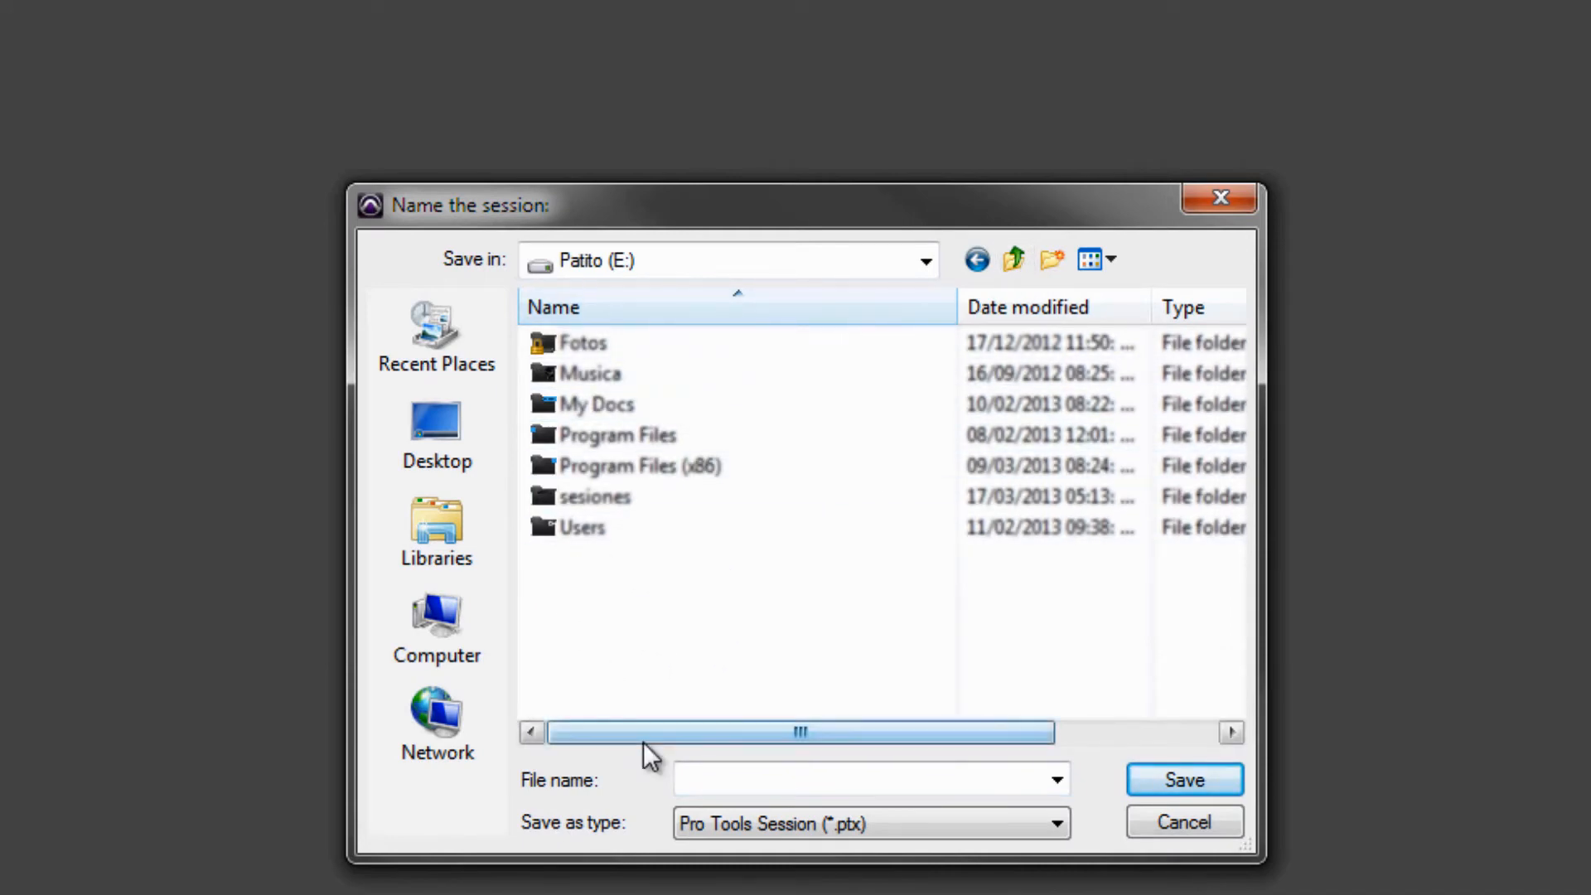
# - Save the new session as "Course Assignment" inside the sesiones folder on drive E
pyautogui.click(628, 502)
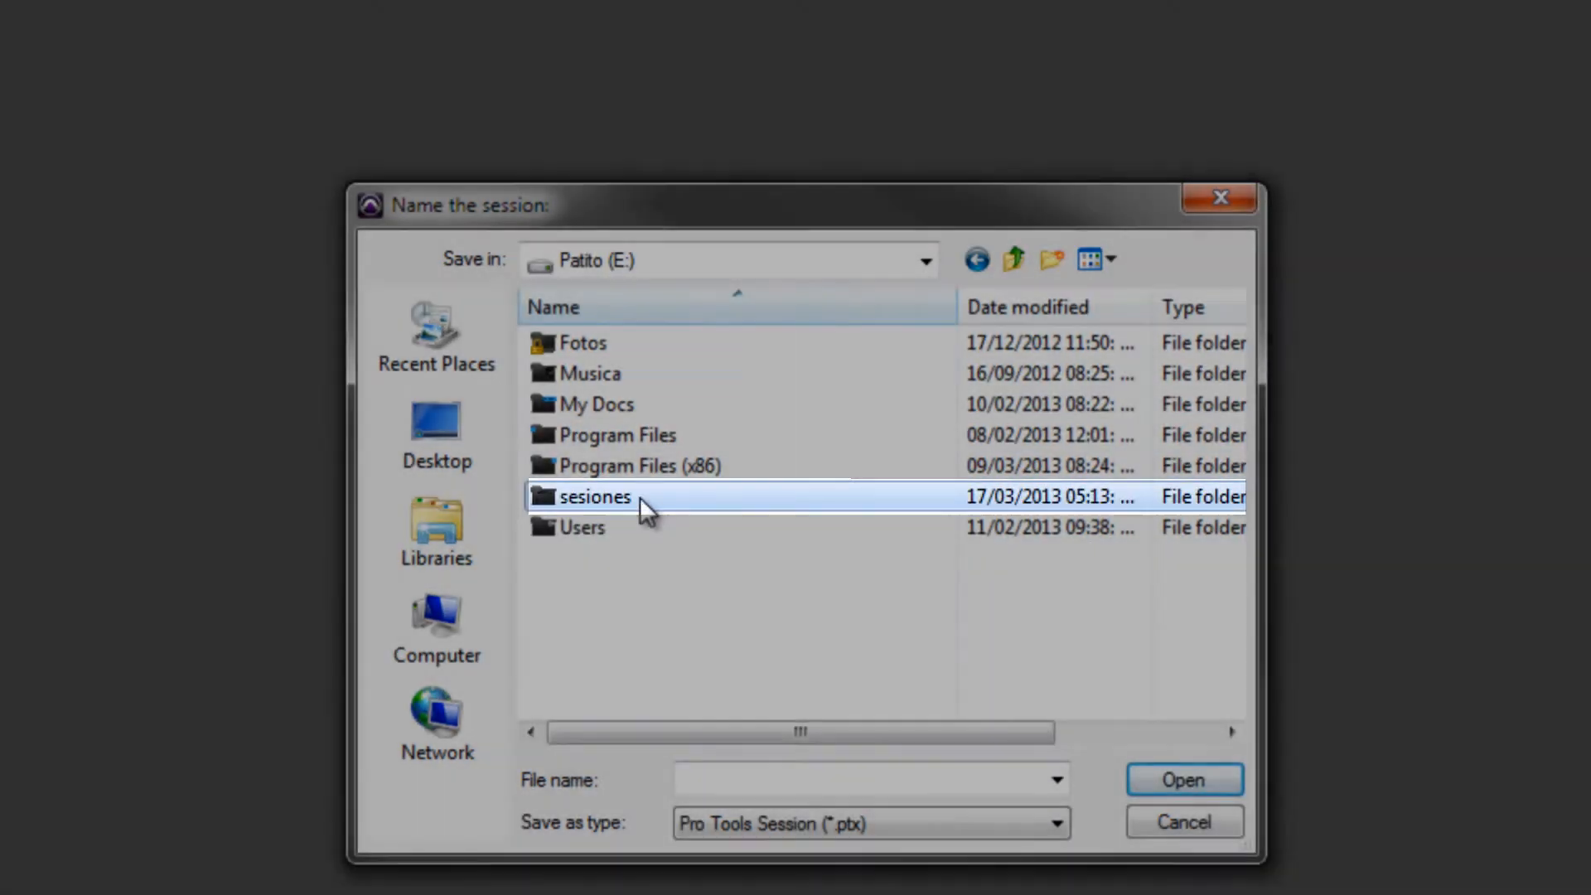
pyautogui.doubleClick(640, 497)
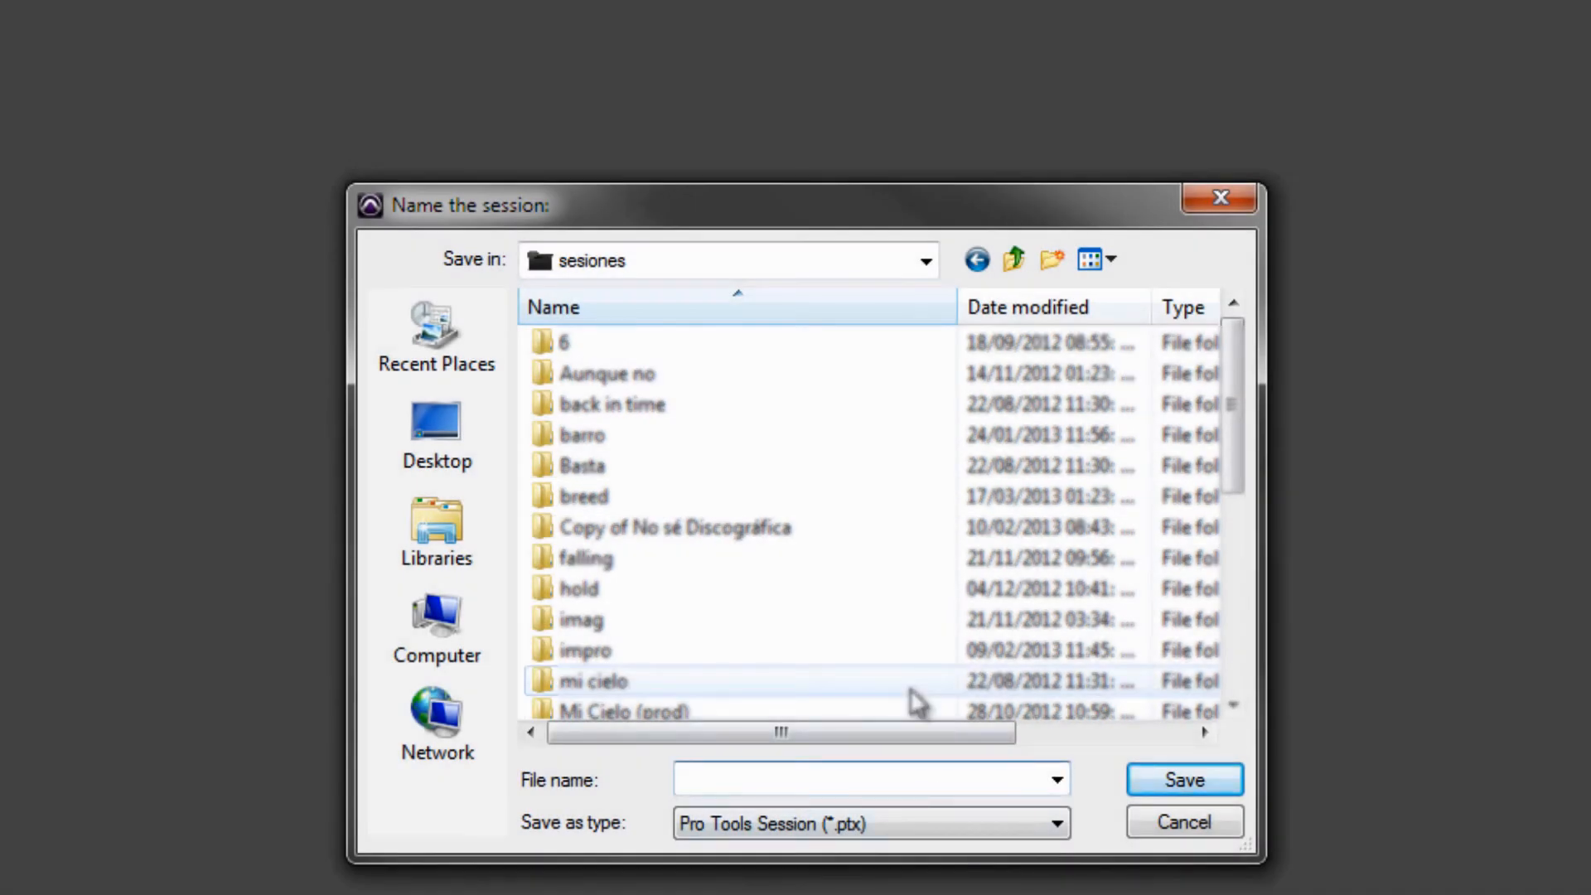
pyautogui.write('Co')
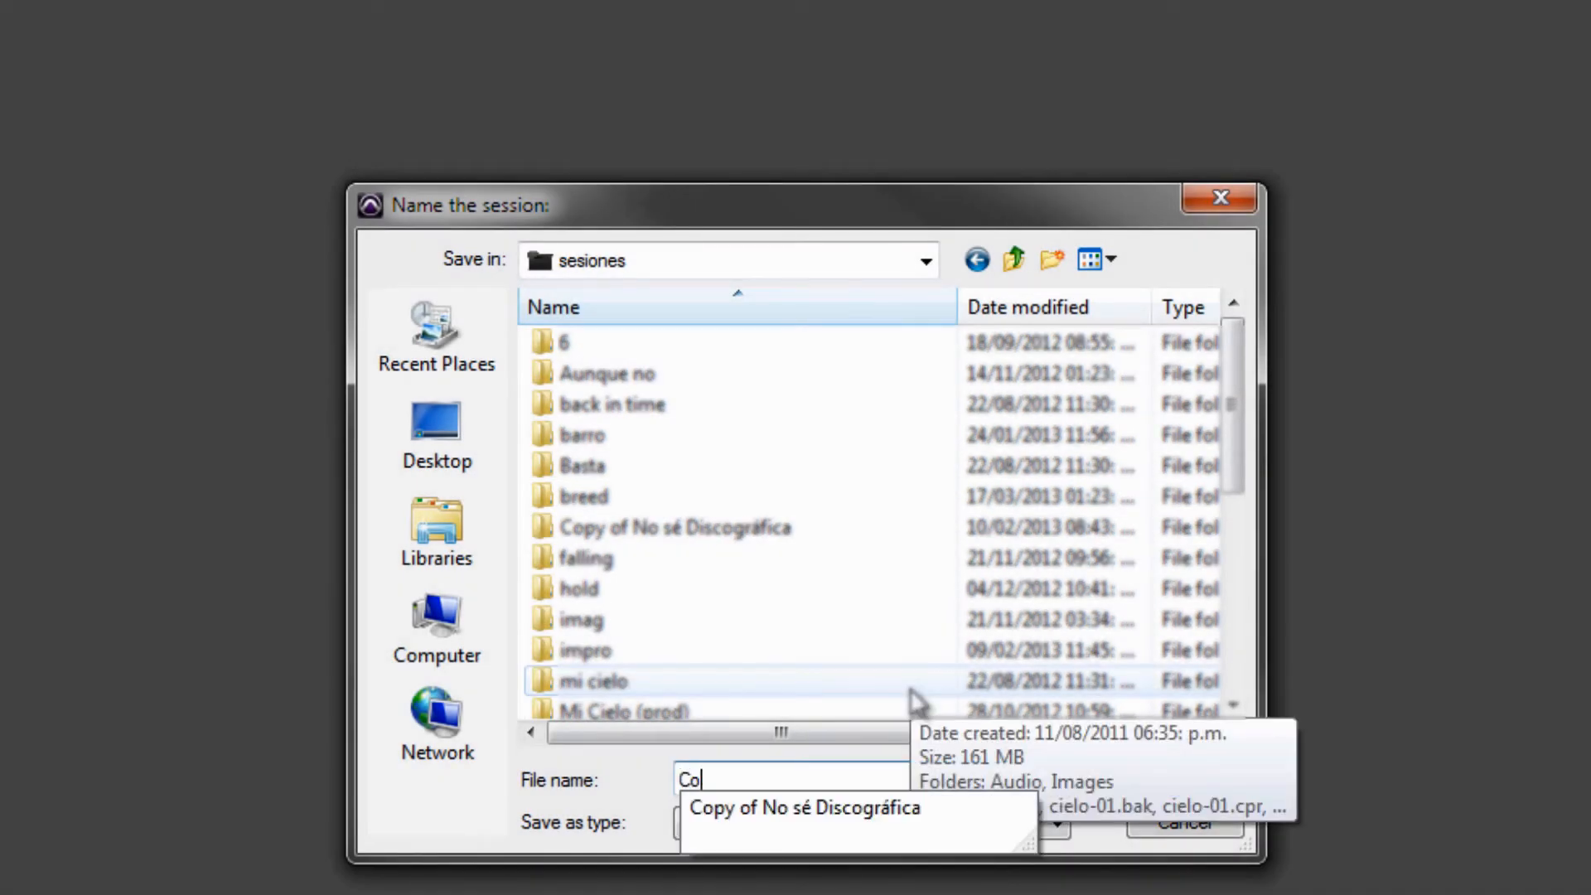
pyautogui.write('urse Assin')
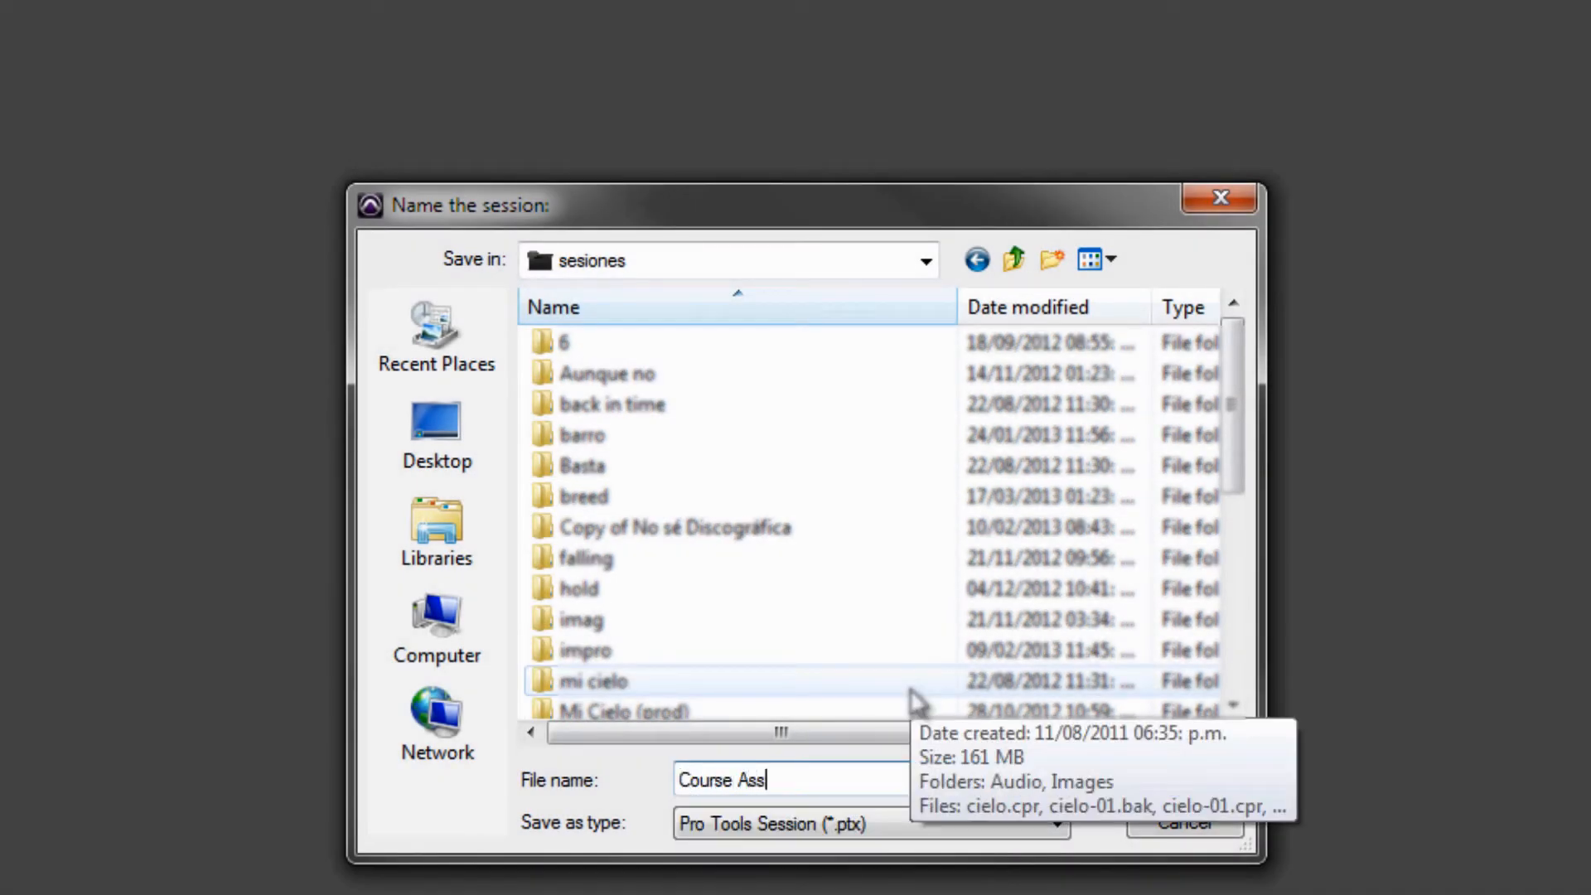
pyautogui.write('gnment')
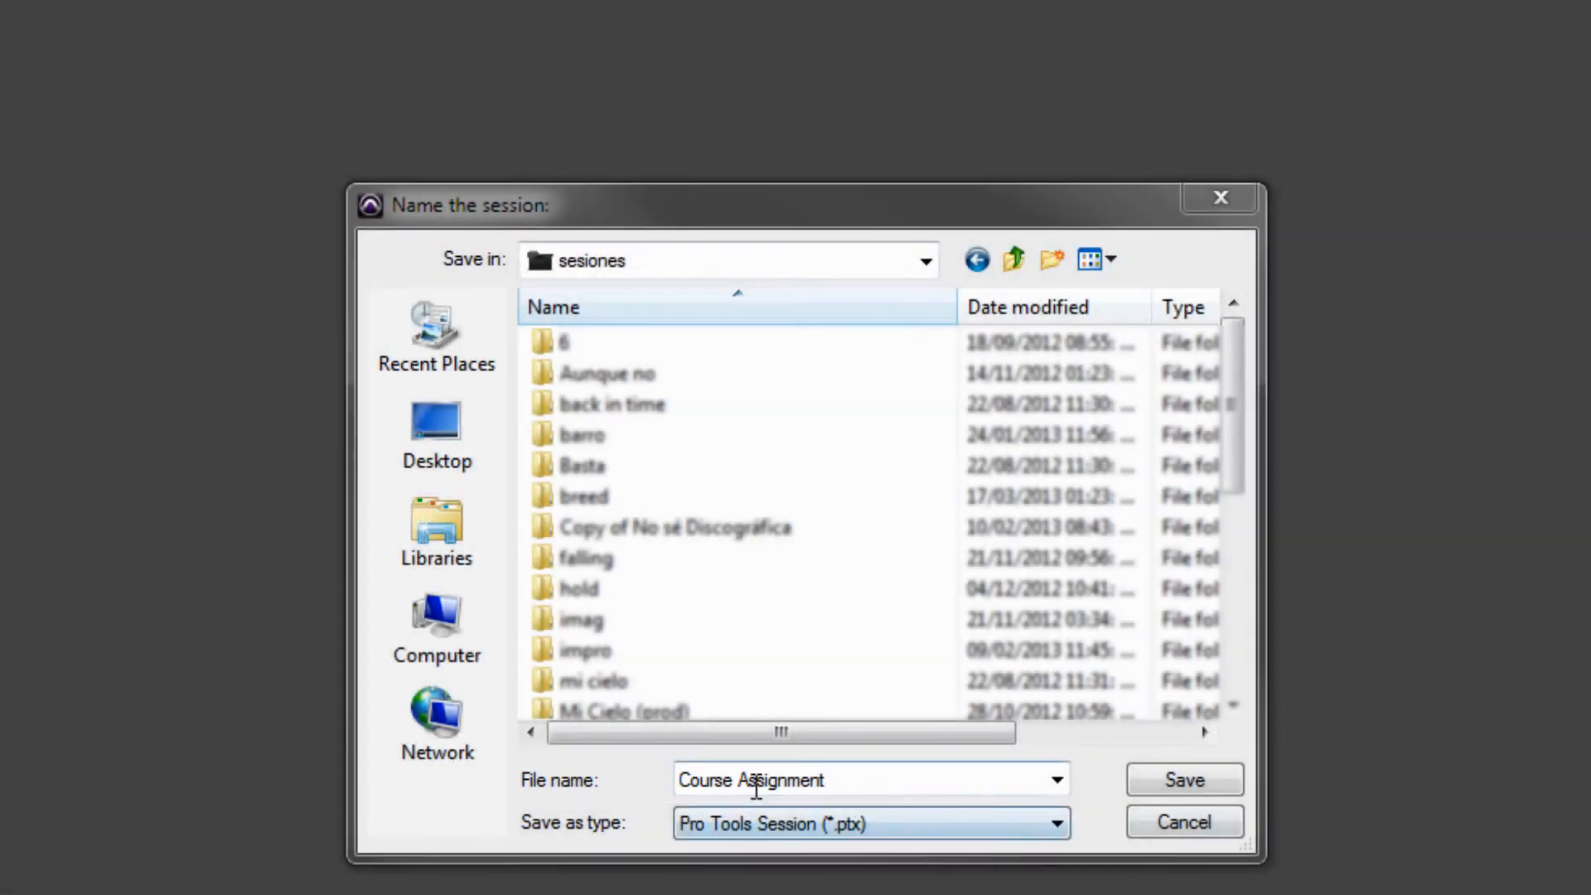
pyautogui.click(1202, 775)
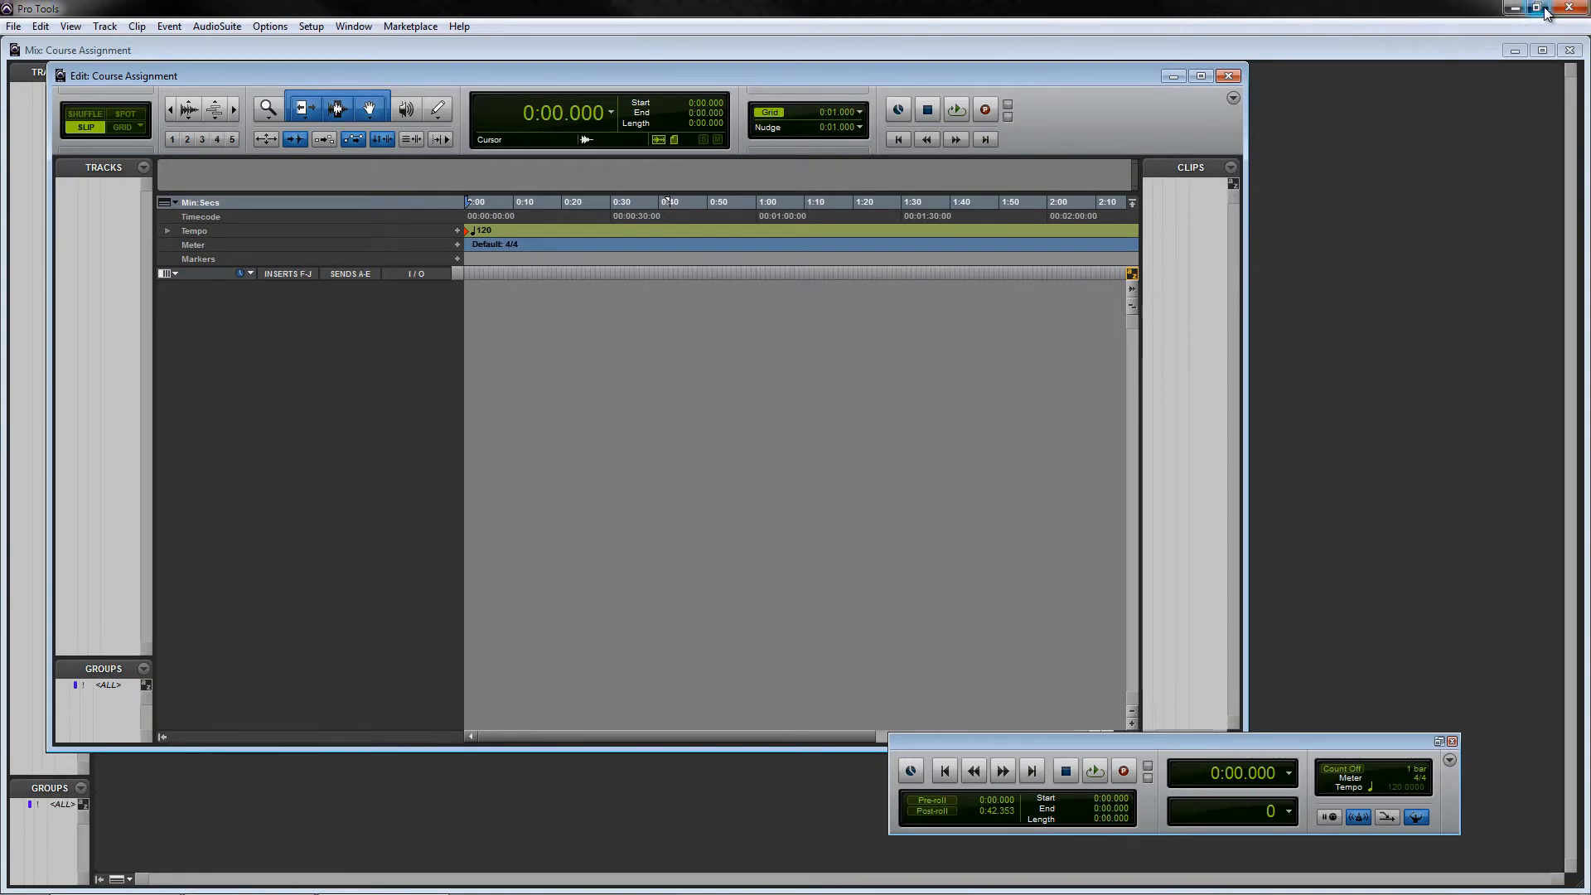
# - Maximize the Edit window and close the floating Transport window
pyautogui.doubleClick(1076, 76)
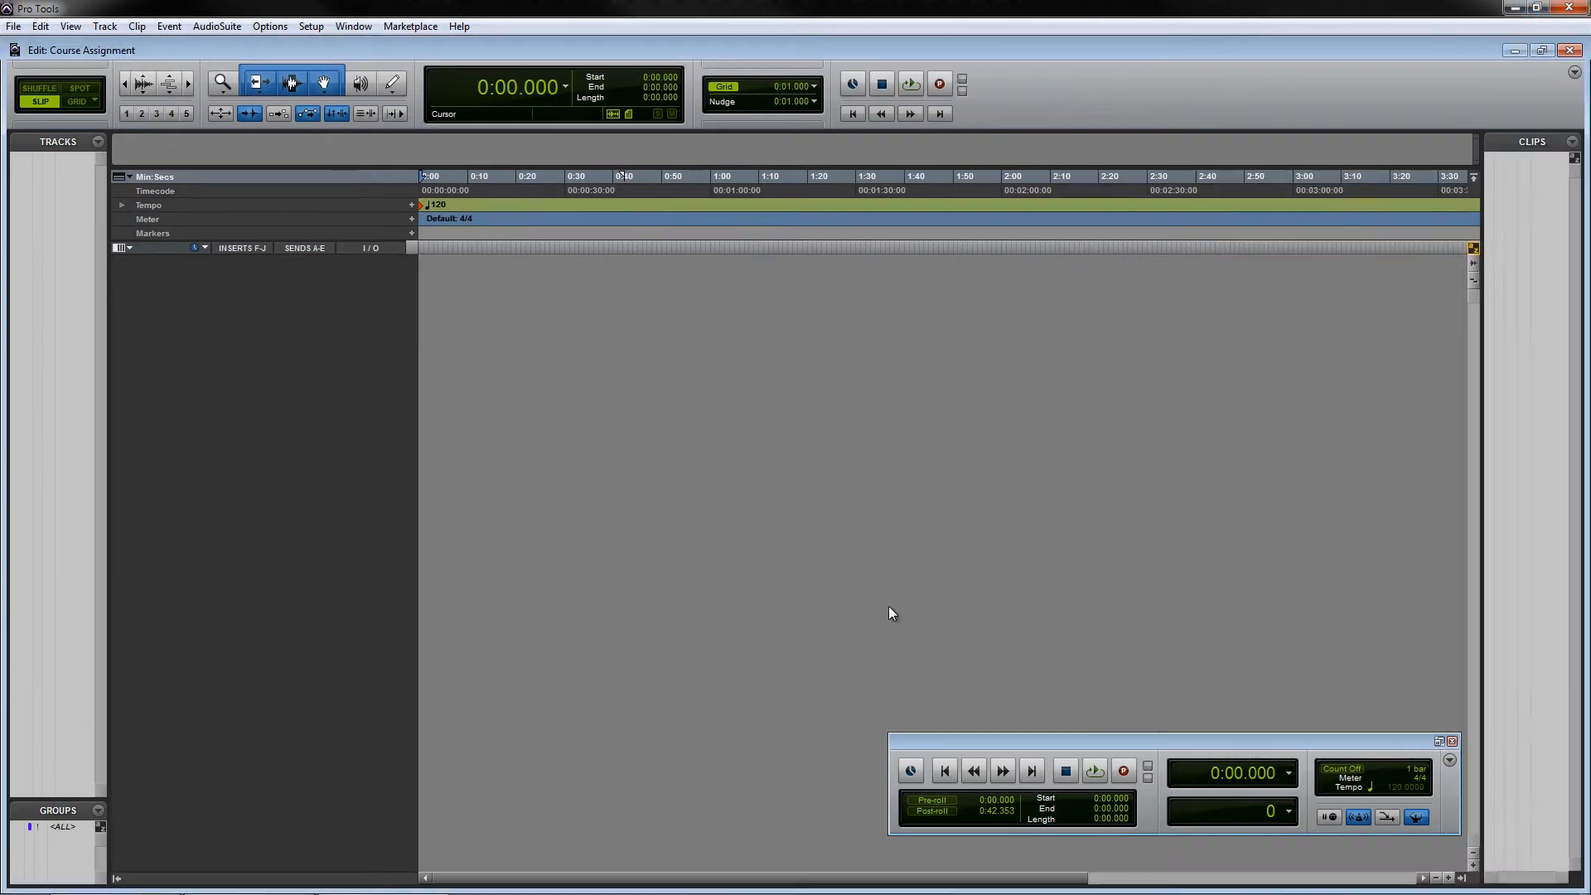
pyautogui.moveTo(1151, 741); pyautogui.dragTo(913, 639)
pyautogui.moveTo(1191, 643); pyautogui.dragTo(1118, 613)
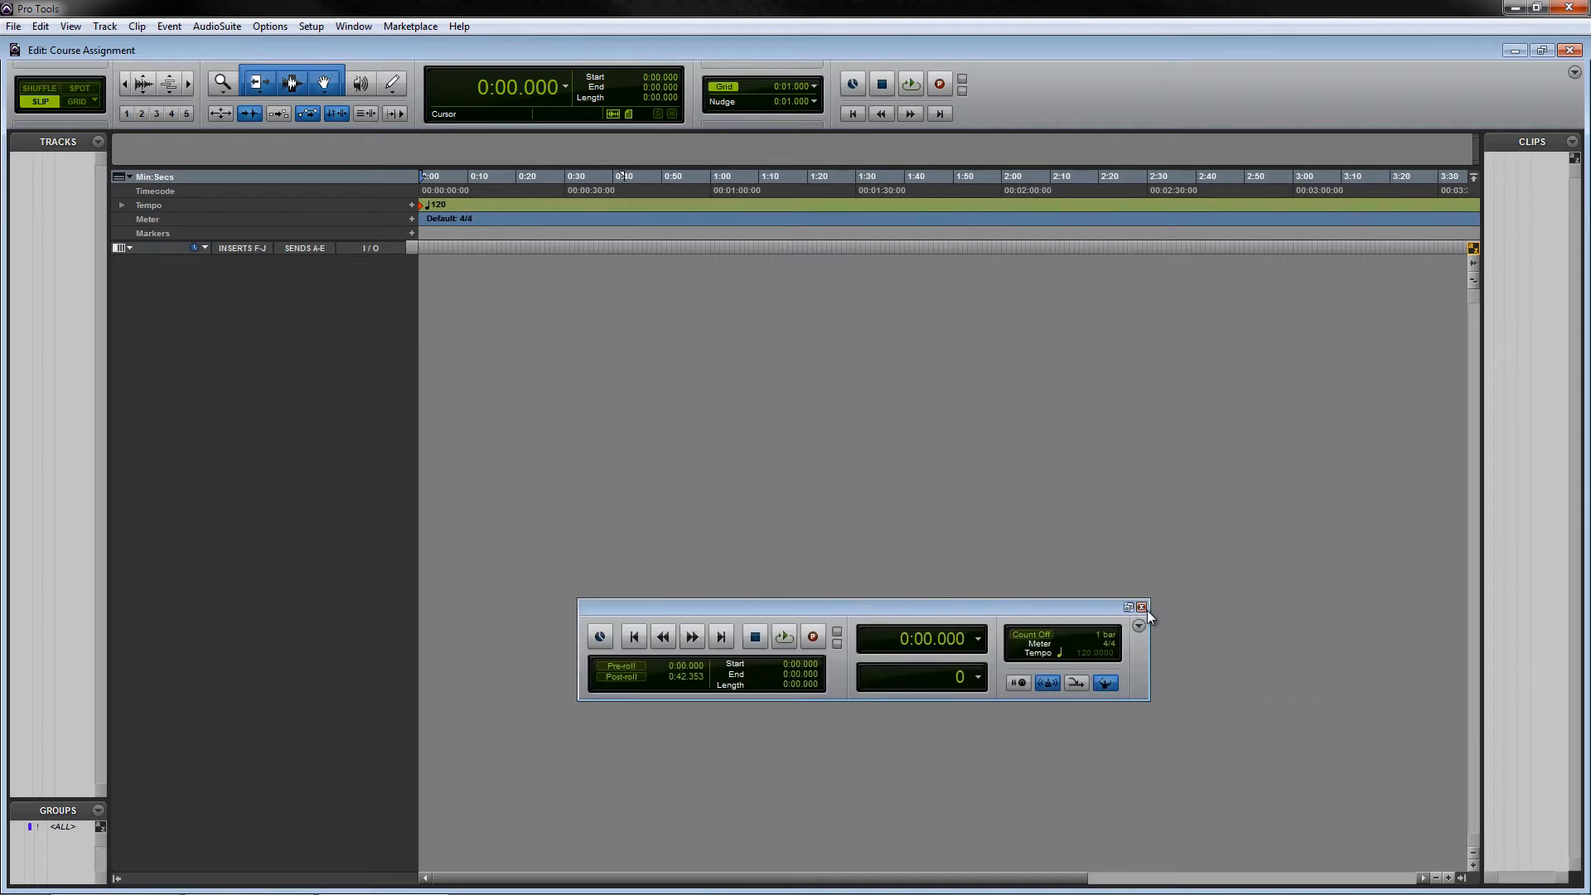
pyautogui.click(1143, 607)
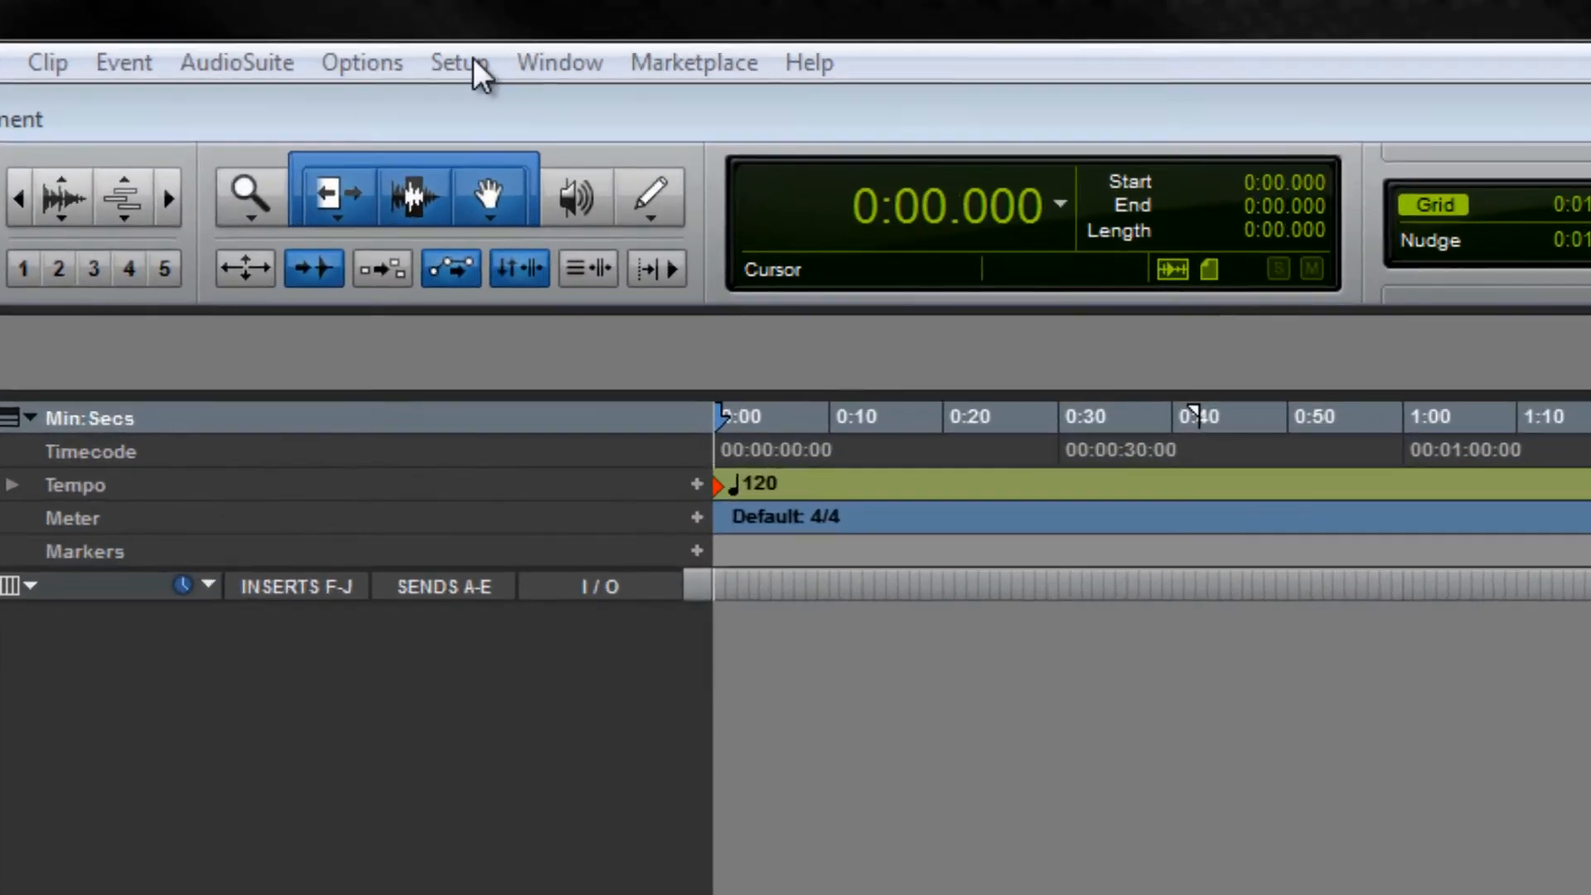
# - Open the Mbox hardware control panel and view its Tuner page
pyautogui.click(319, 28)
pyautogui.click(576, 133)
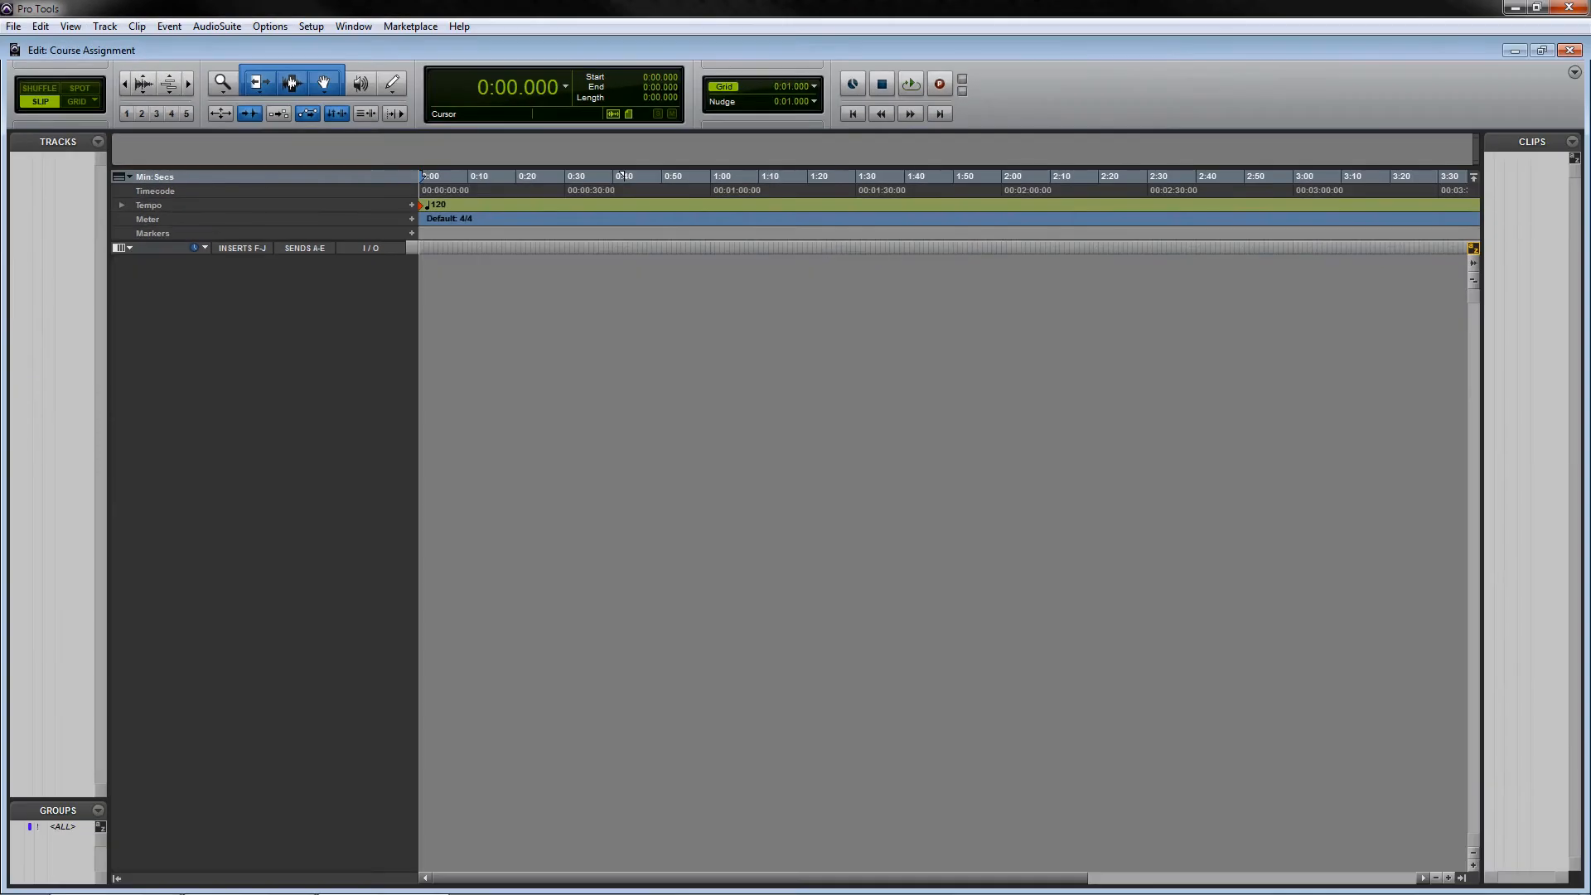
pyautogui.moveTo(285, 12); pyautogui.dragTo(844, 292)
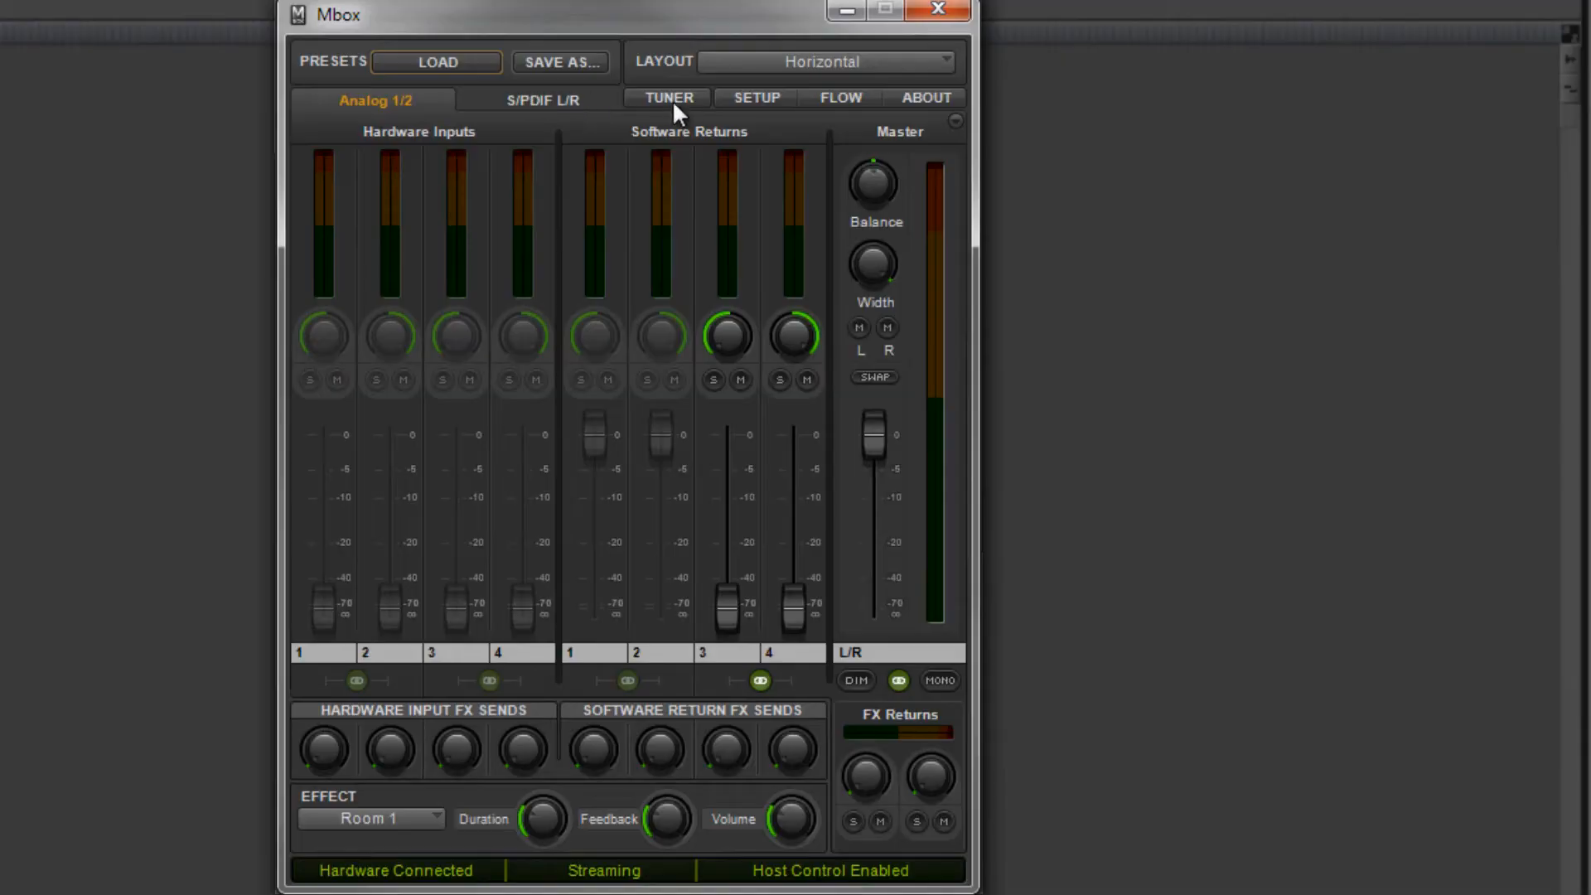
pyautogui.click(670, 98)
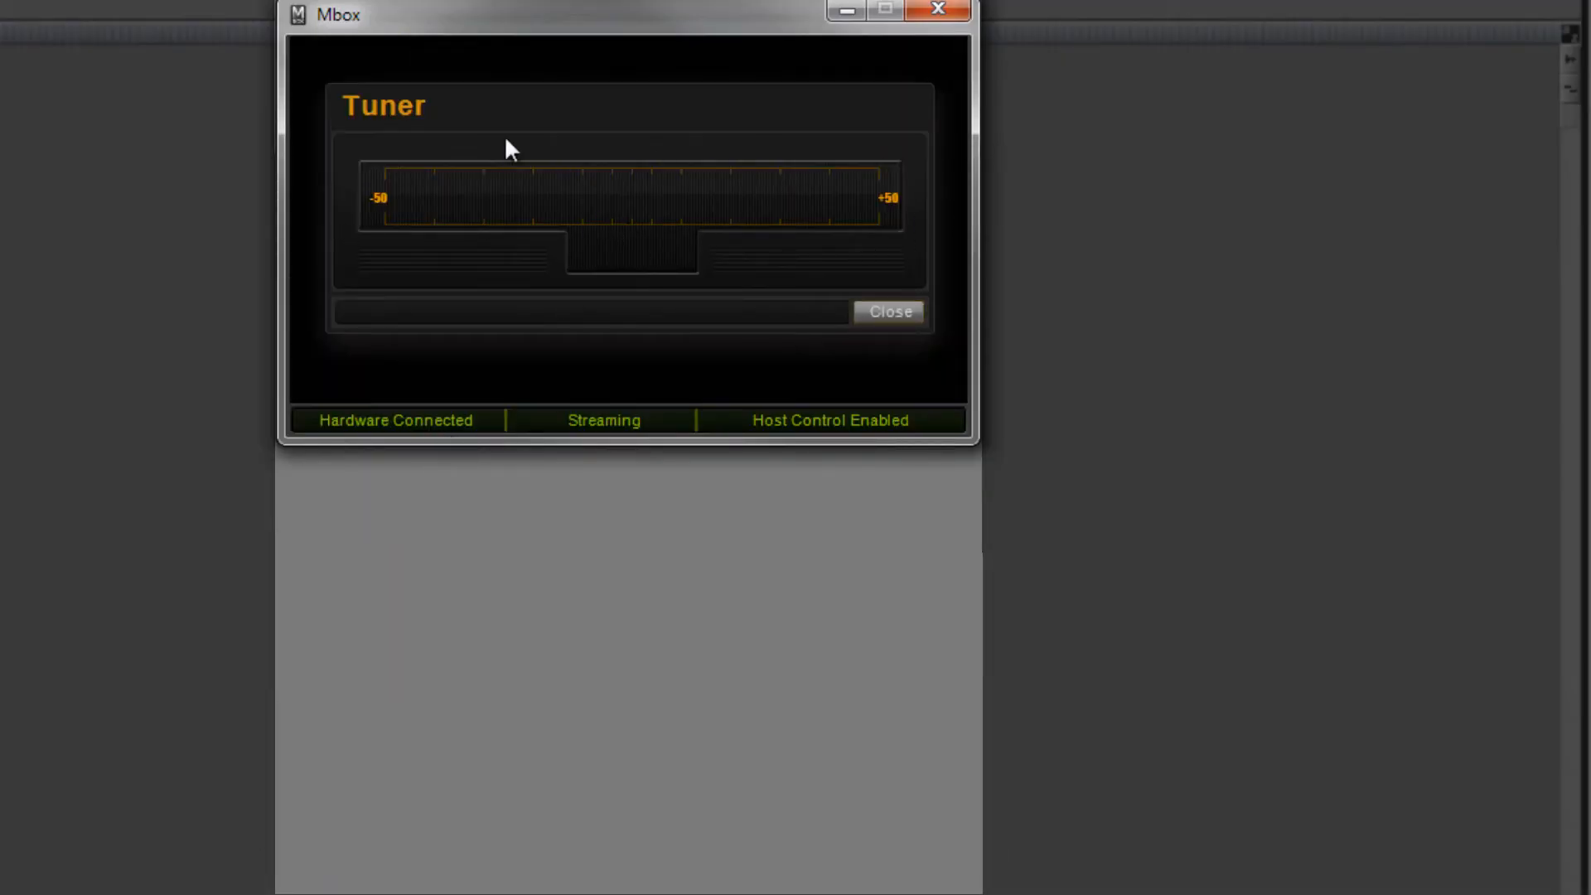
pyautogui.click(885, 308)
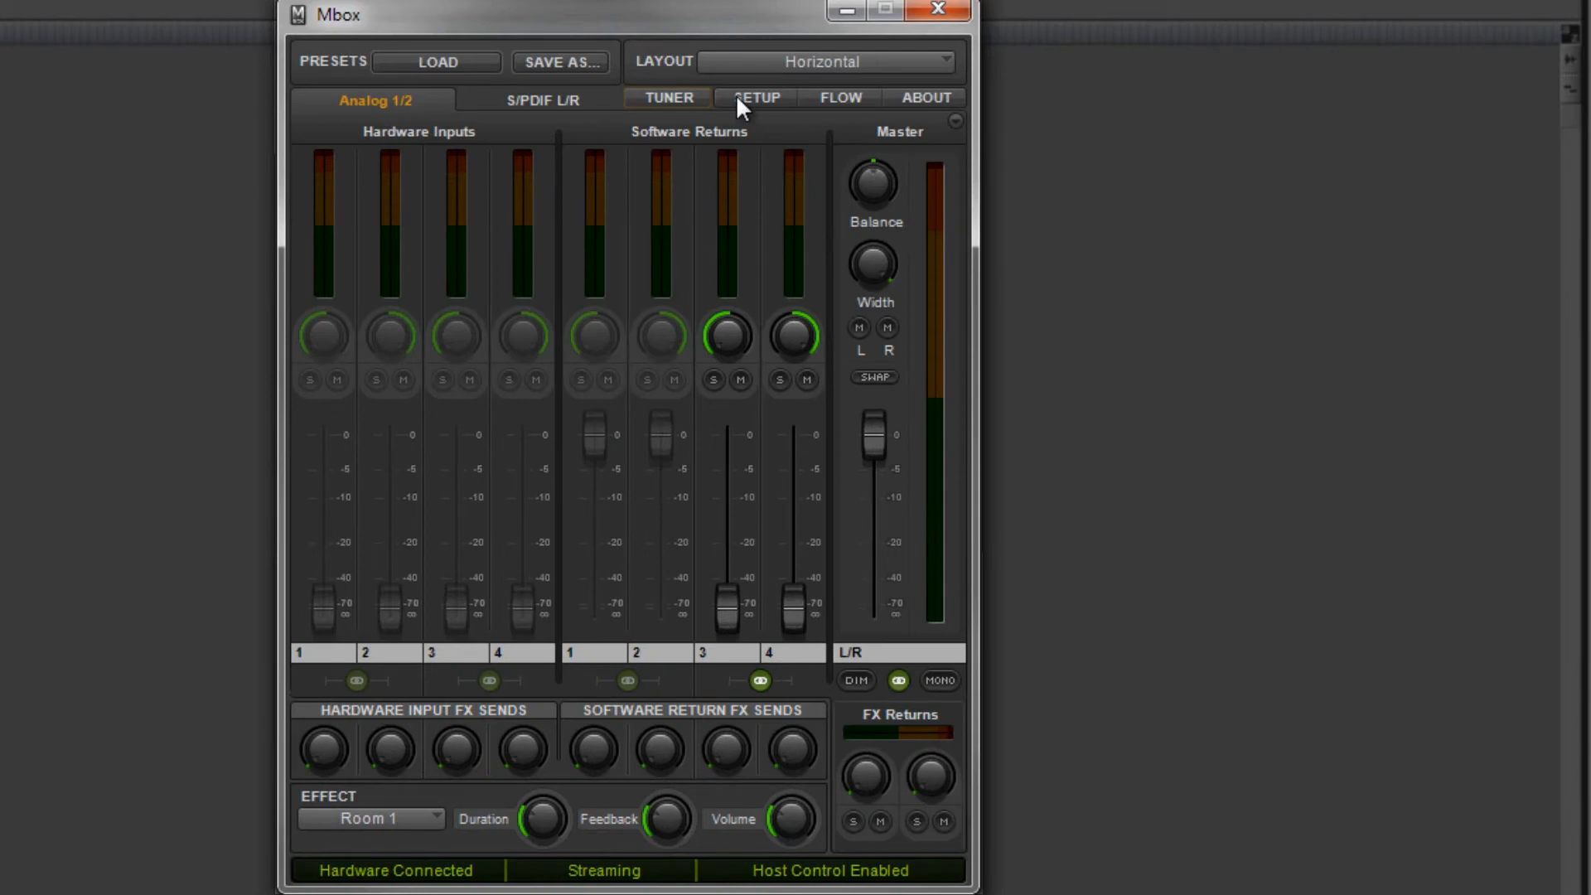
# - View the Flow and About pages of the Mbox control panel
pyautogui.click(862, 98)
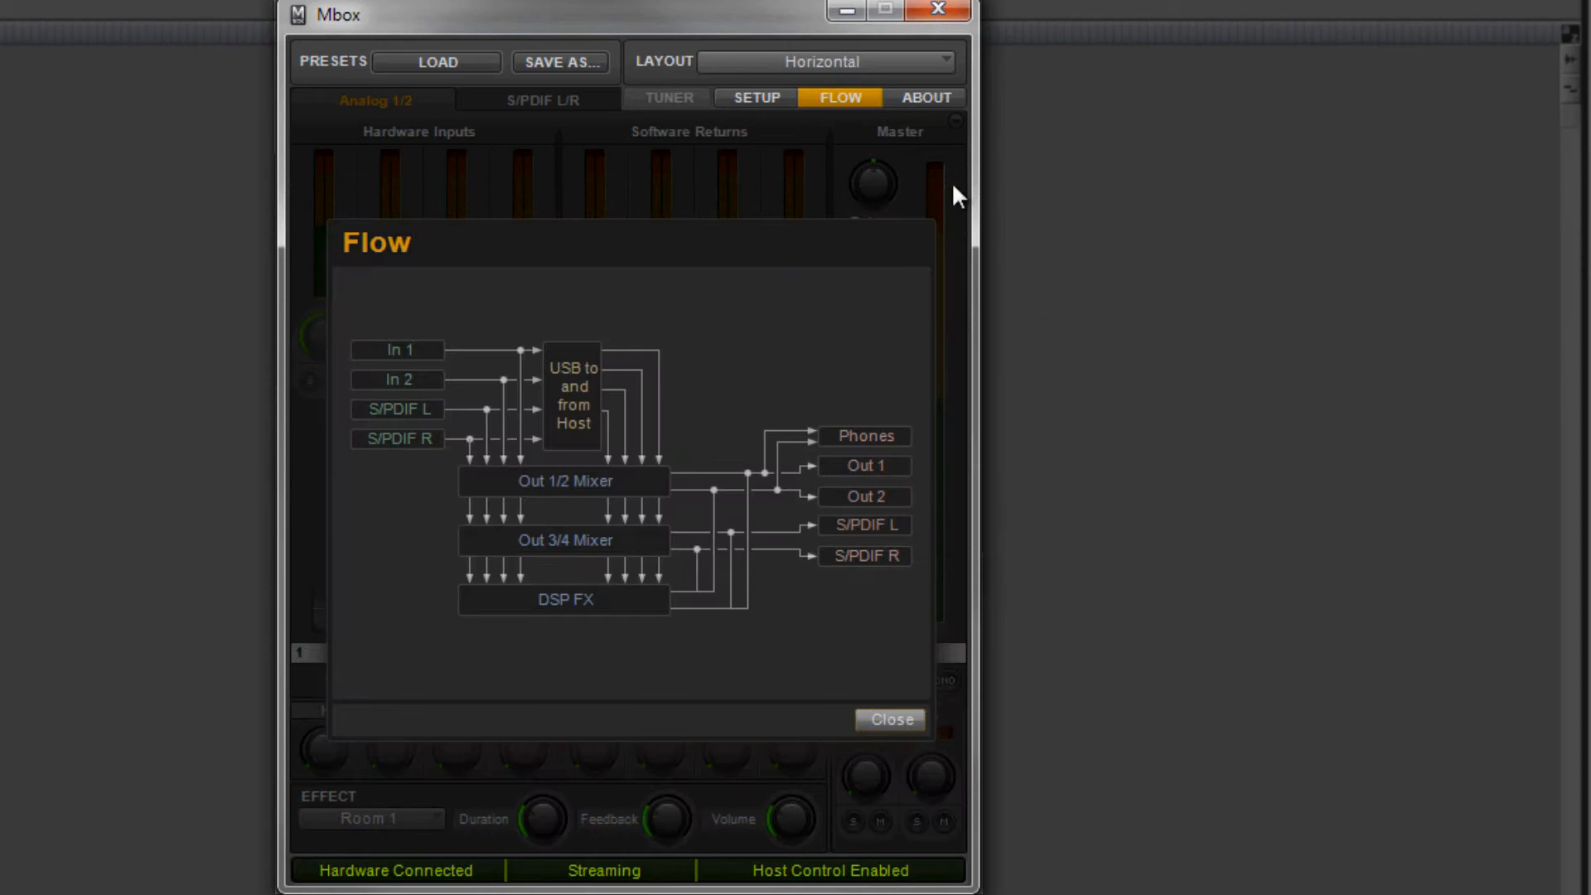
pyautogui.click(895, 101)
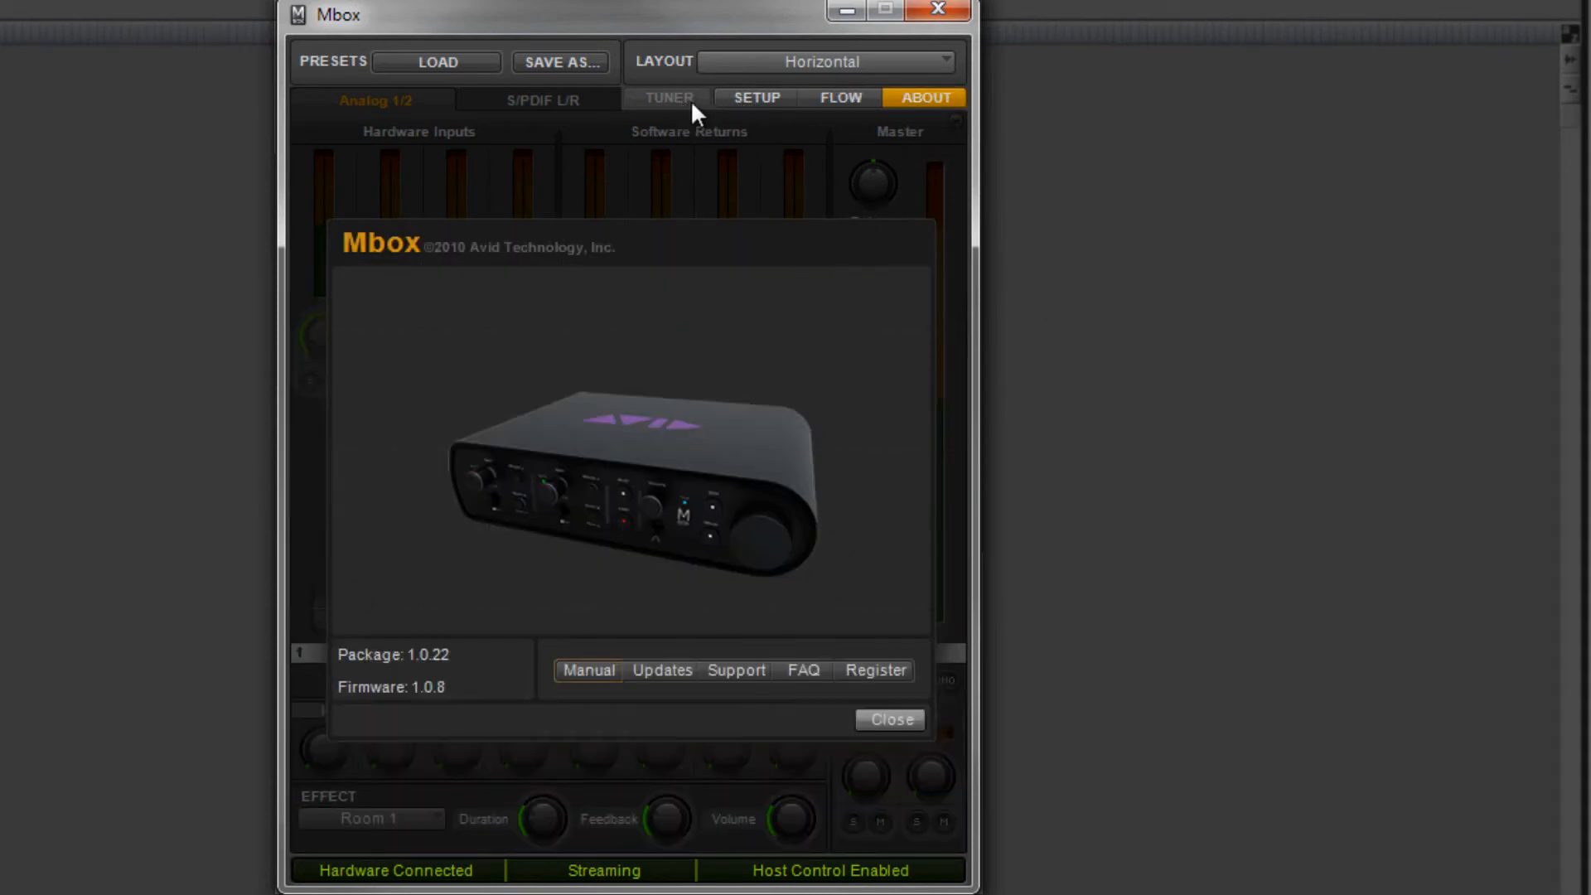
pyautogui.click(901, 721)
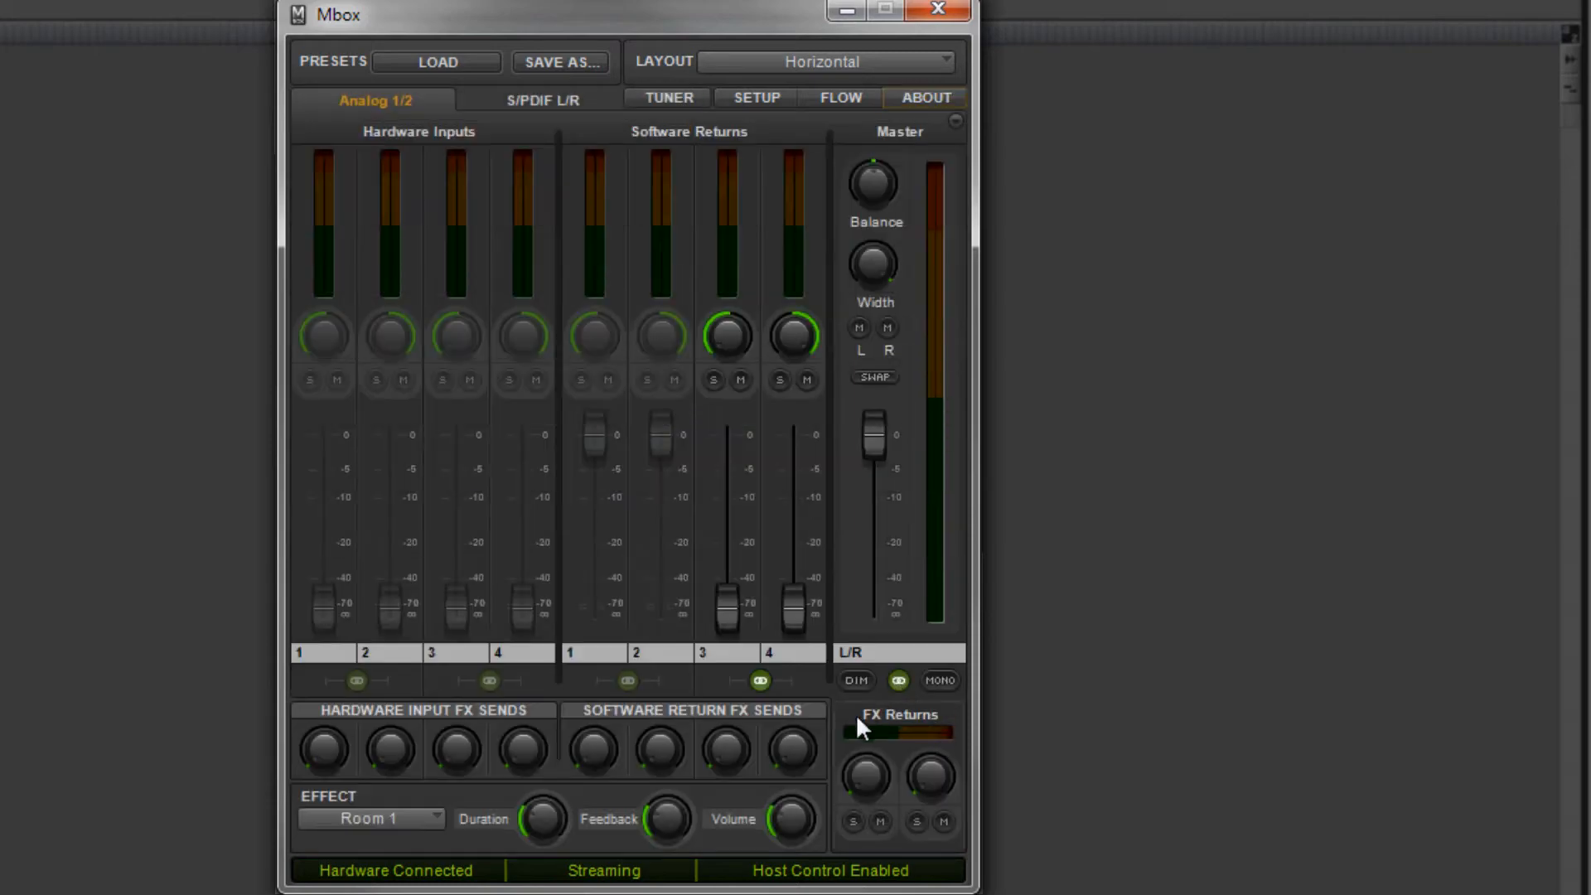
# - Examine the reverb types available in the Mbox Effect list, leaving Room 1 selected
pyautogui.click(427, 817)
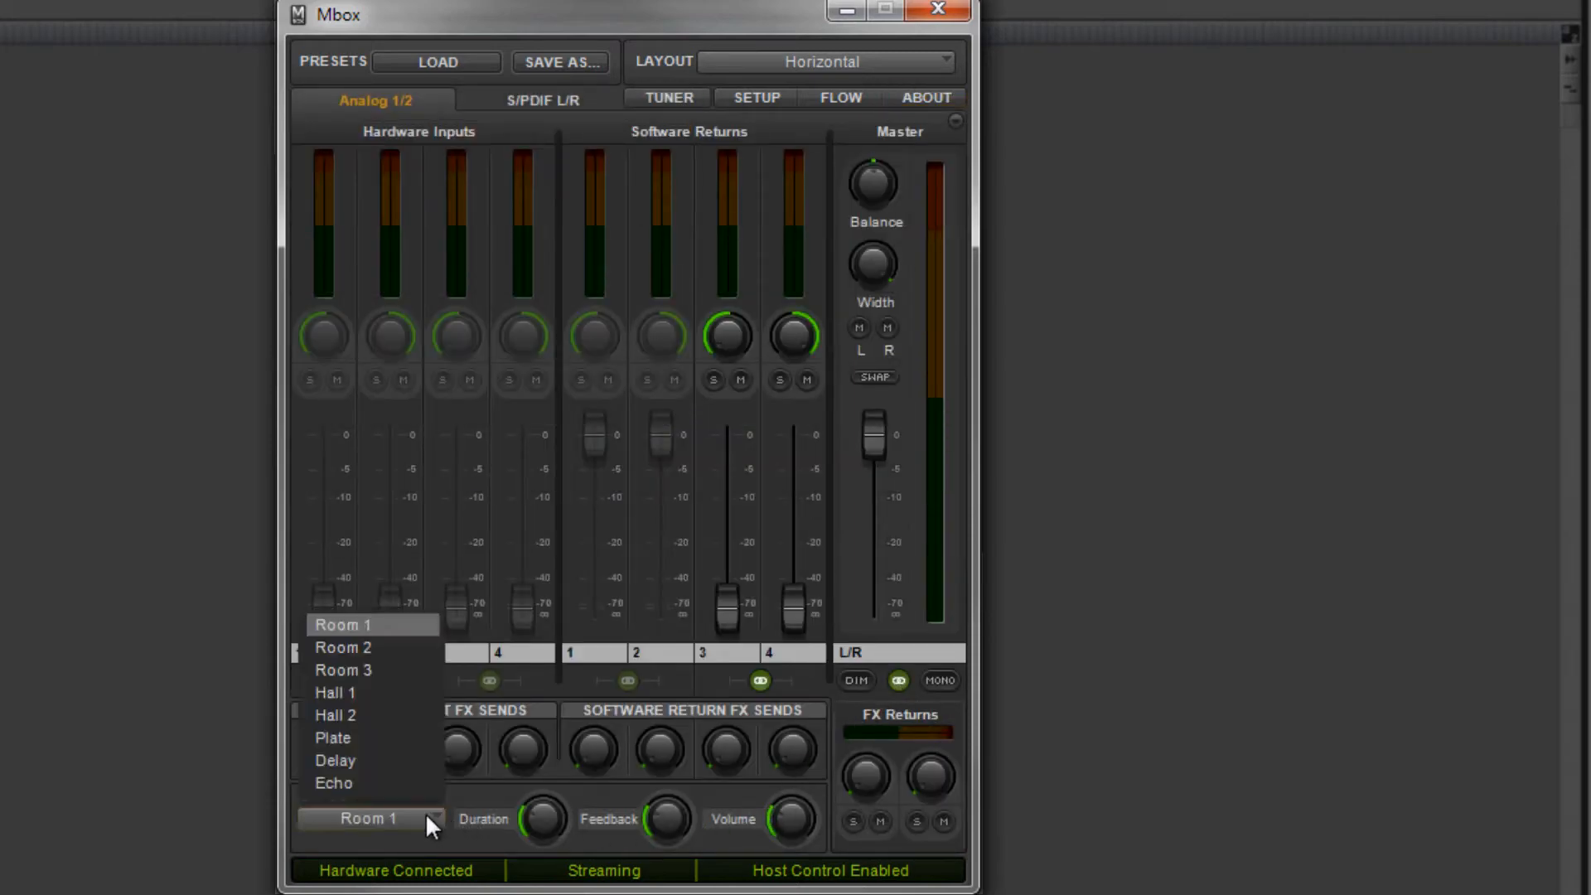
pyautogui.click(426, 817)
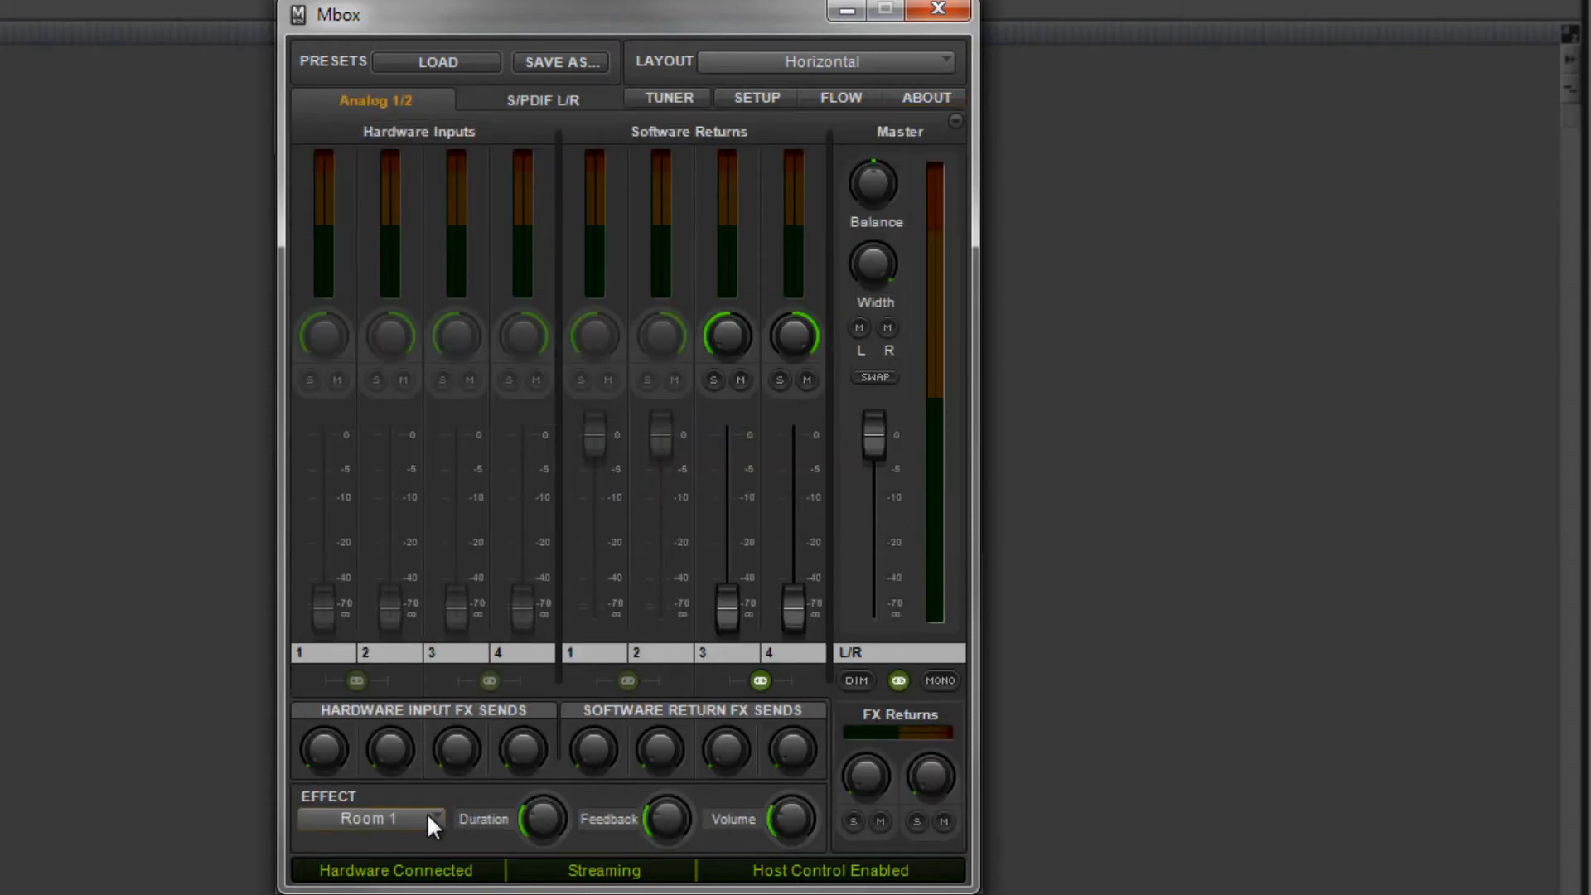
pyautogui.click(428, 817)
pyautogui.click(428, 817)
pyautogui.click(370, 823)
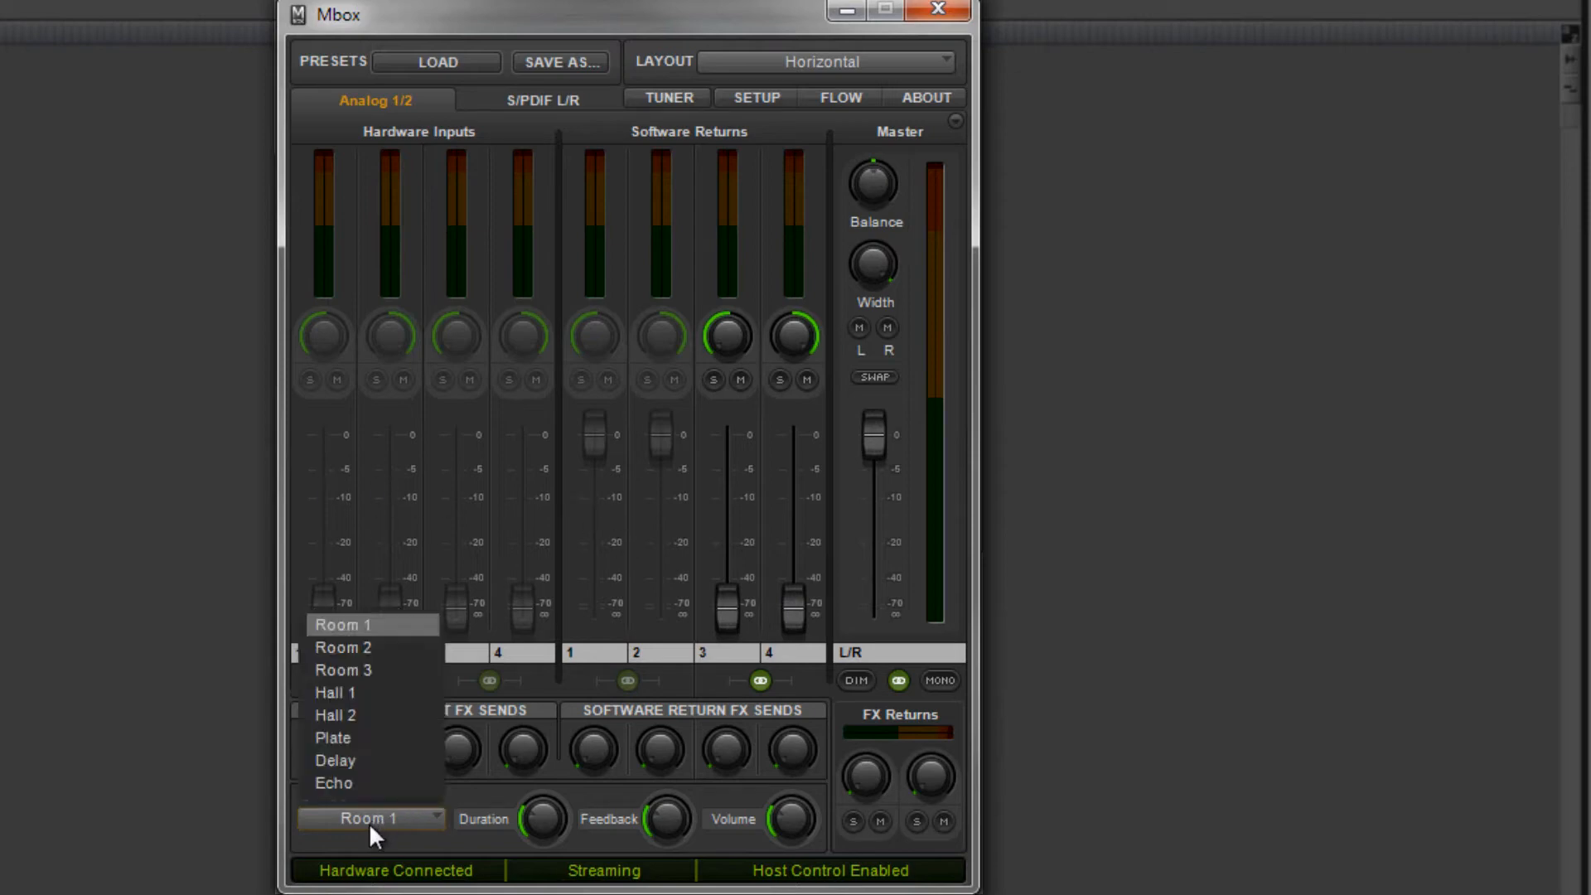
pyautogui.click(427, 825)
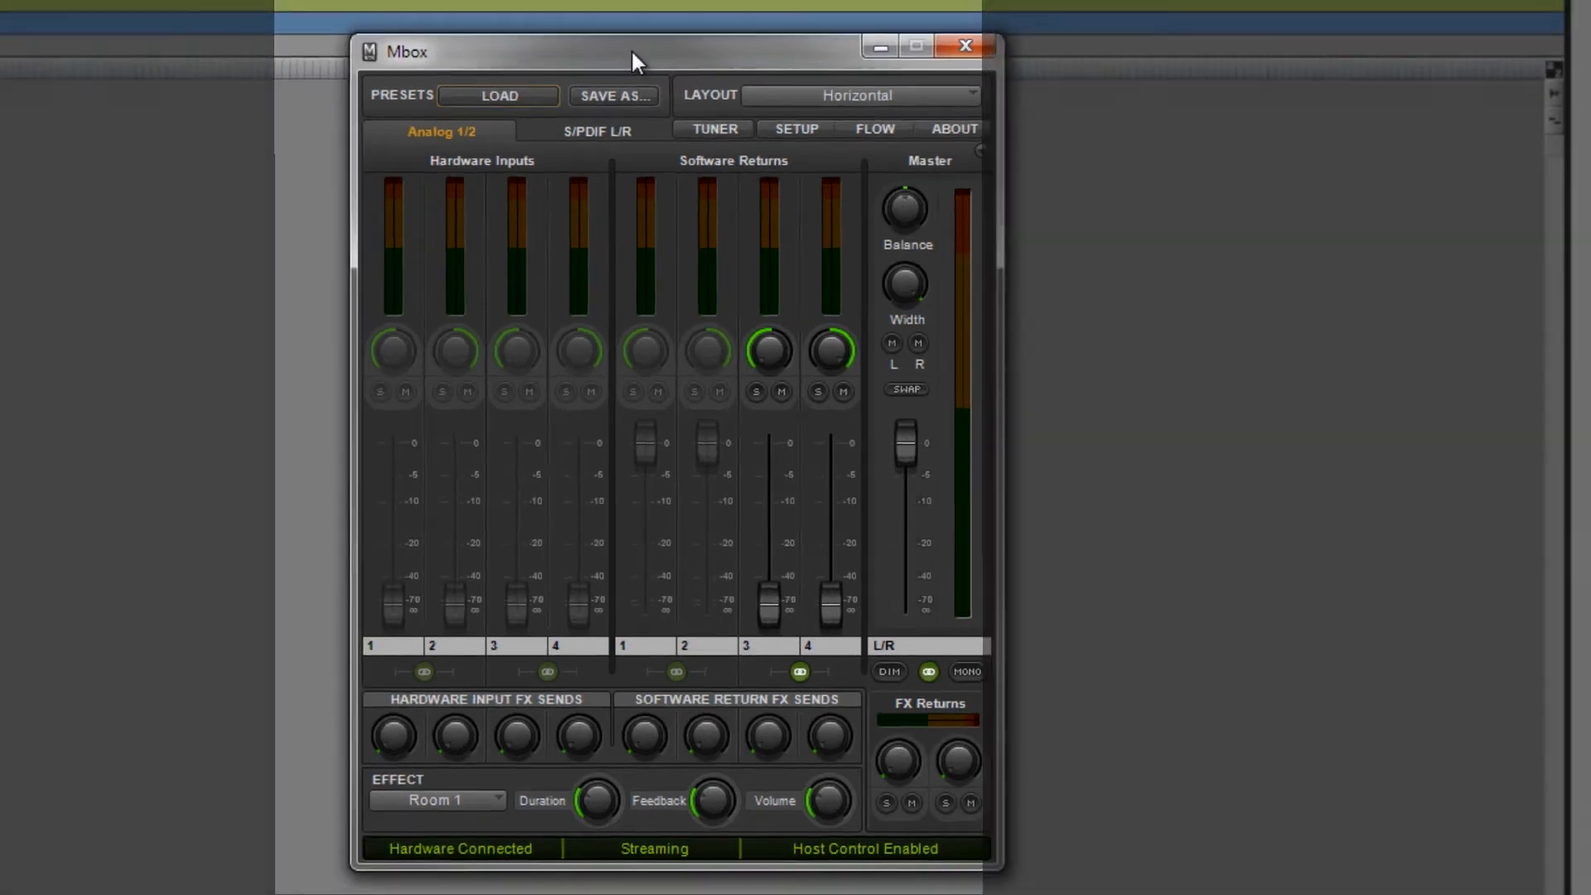
pyautogui.click(1132, 285)
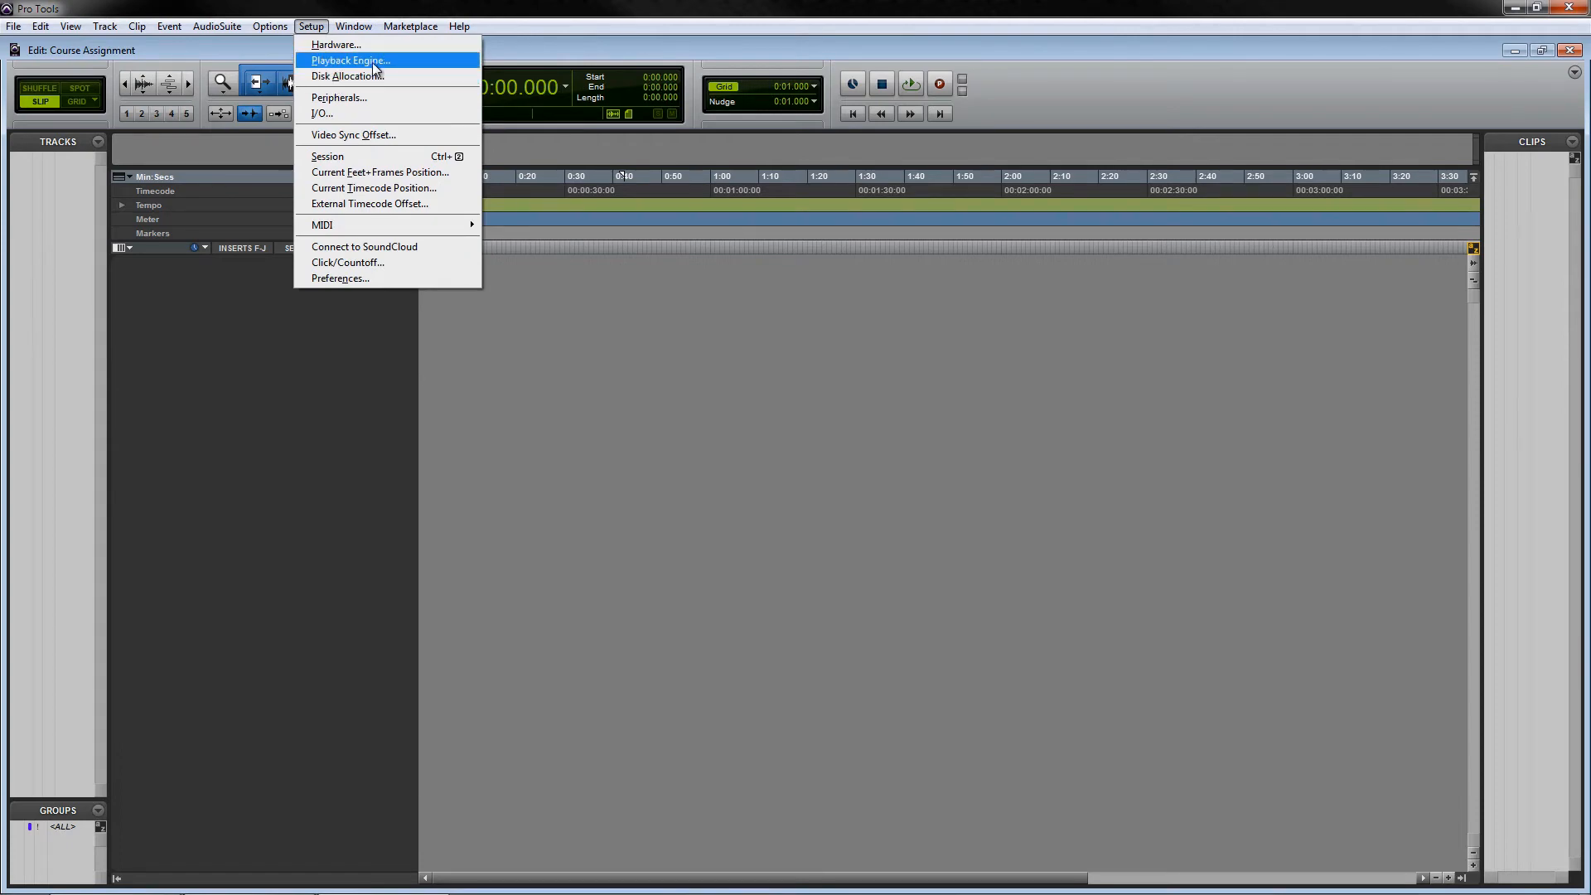
# - Open the Playback Engine settings, review Host Processors, and try setting the Delay Compensation Engine to Long
pyautogui.click(344, 61)
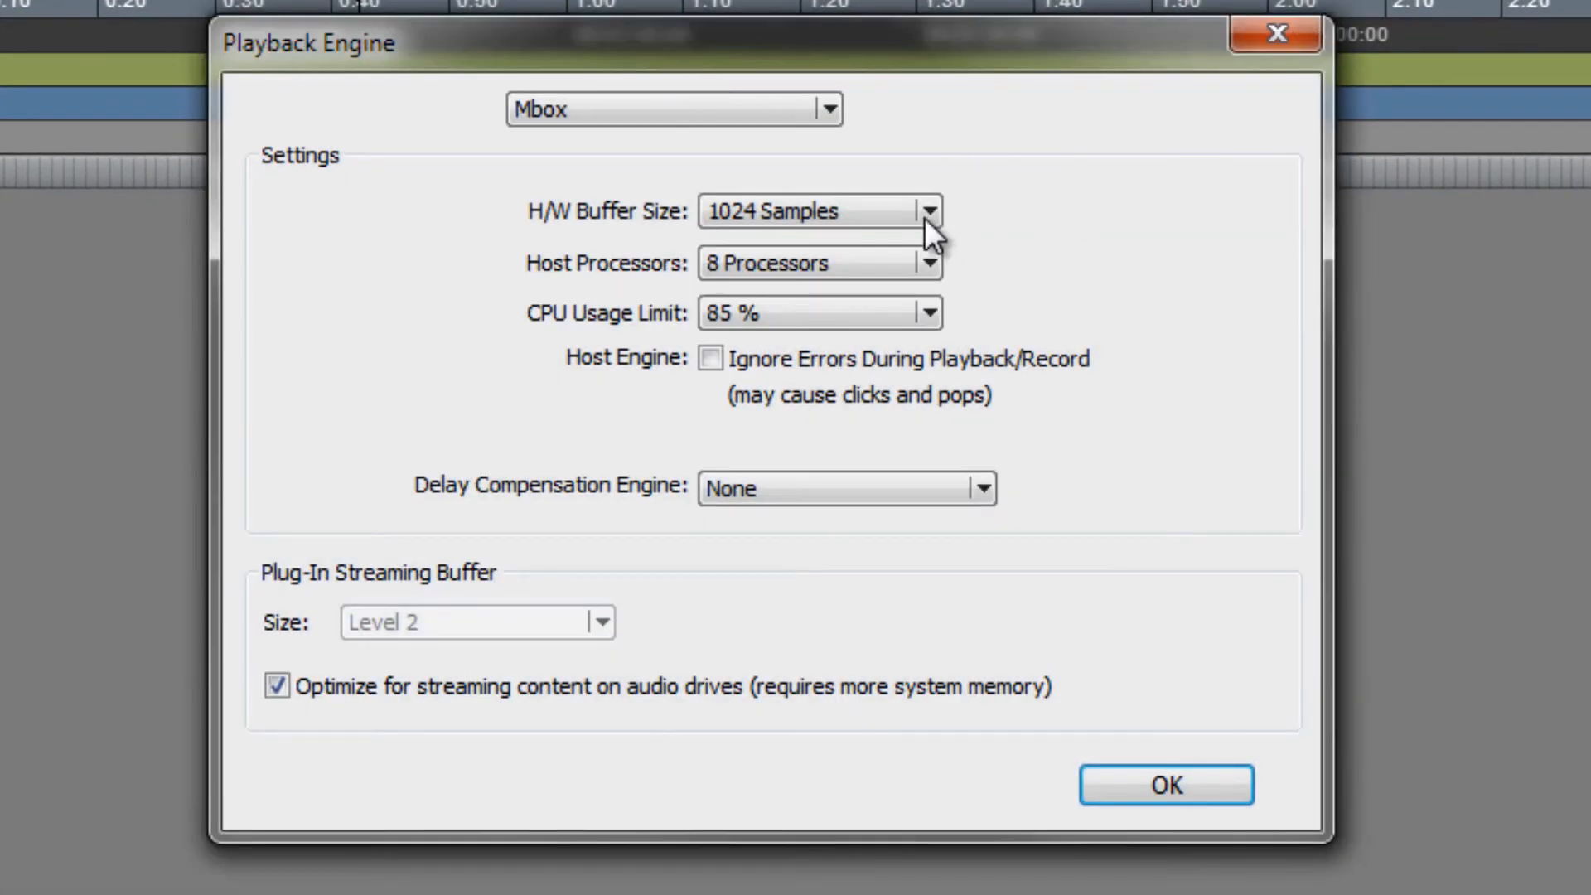
pyautogui.click(926, 261)
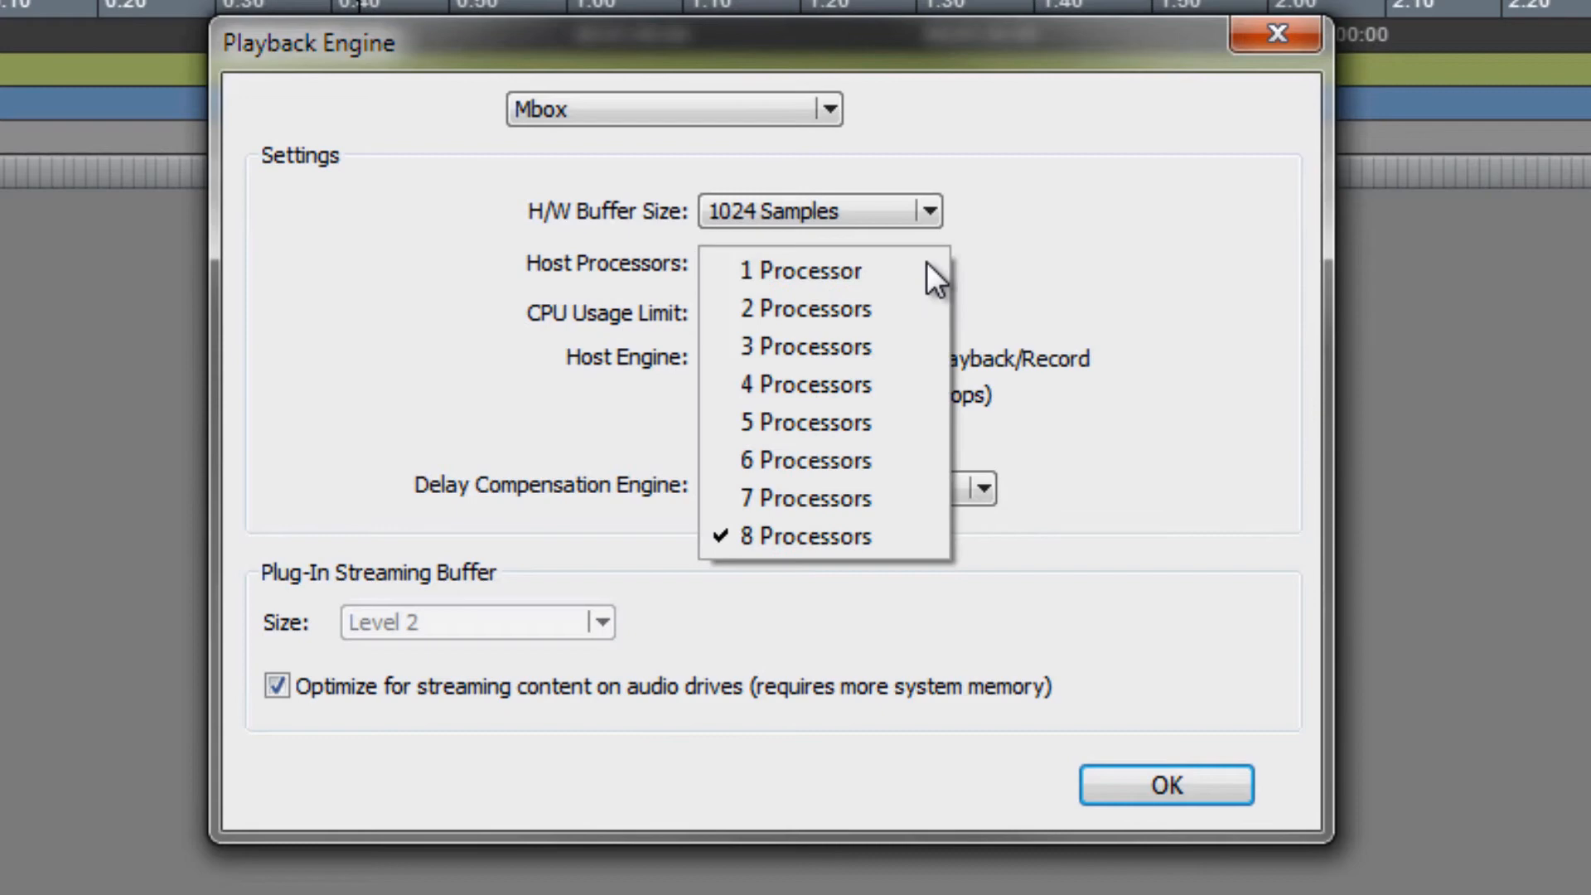
pyautogui.click(899, 534)
pyautogui.click(912, 304)
pyautogui.click(825, 661)
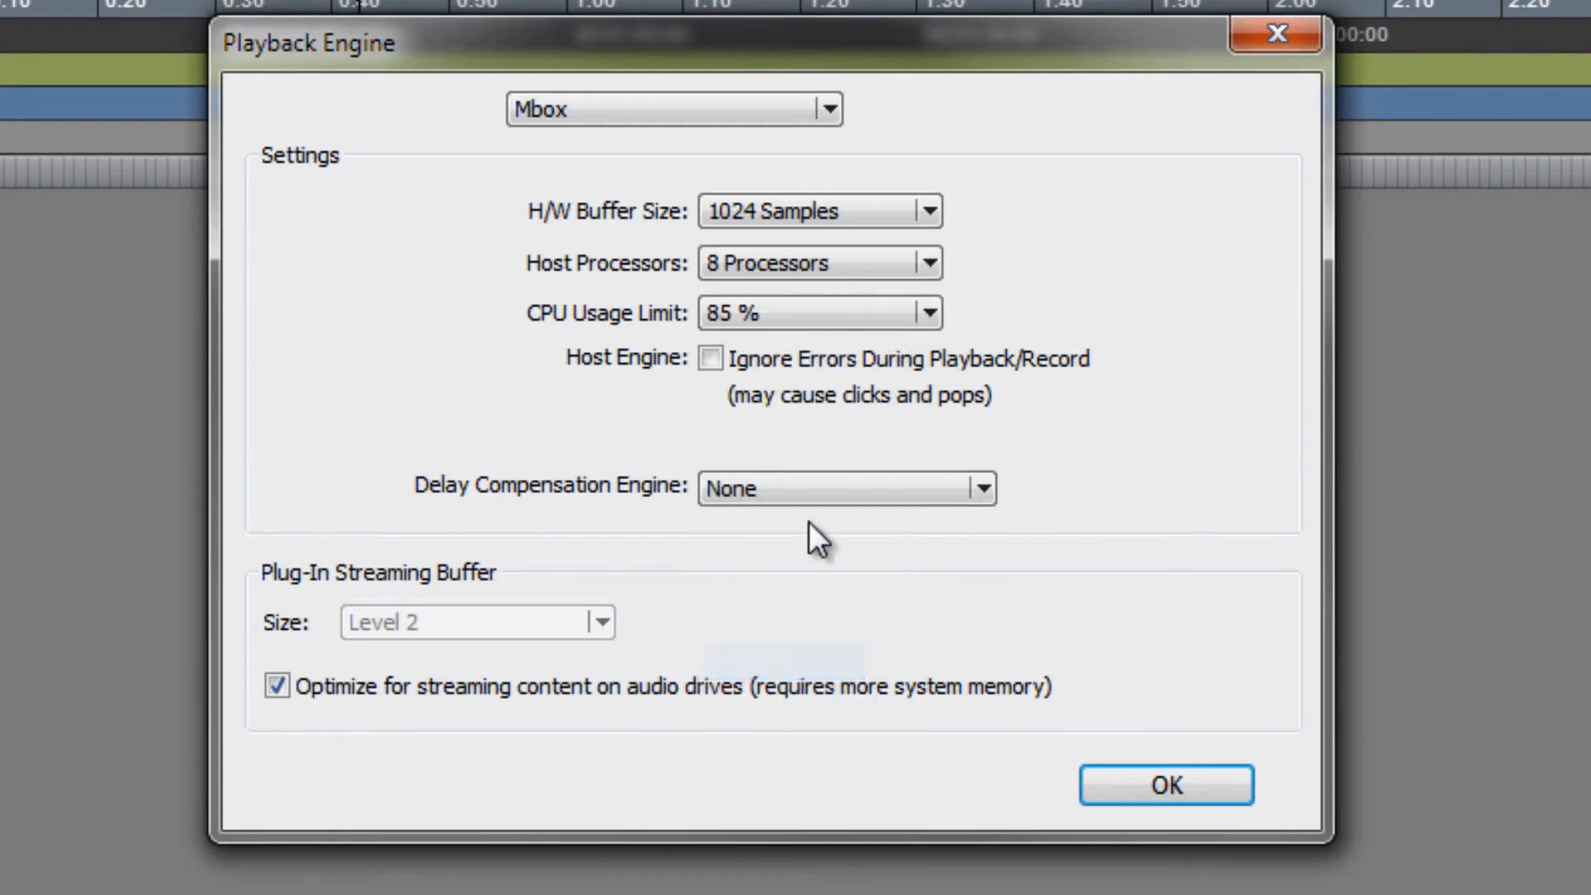
pyautogui.click(893, 498)
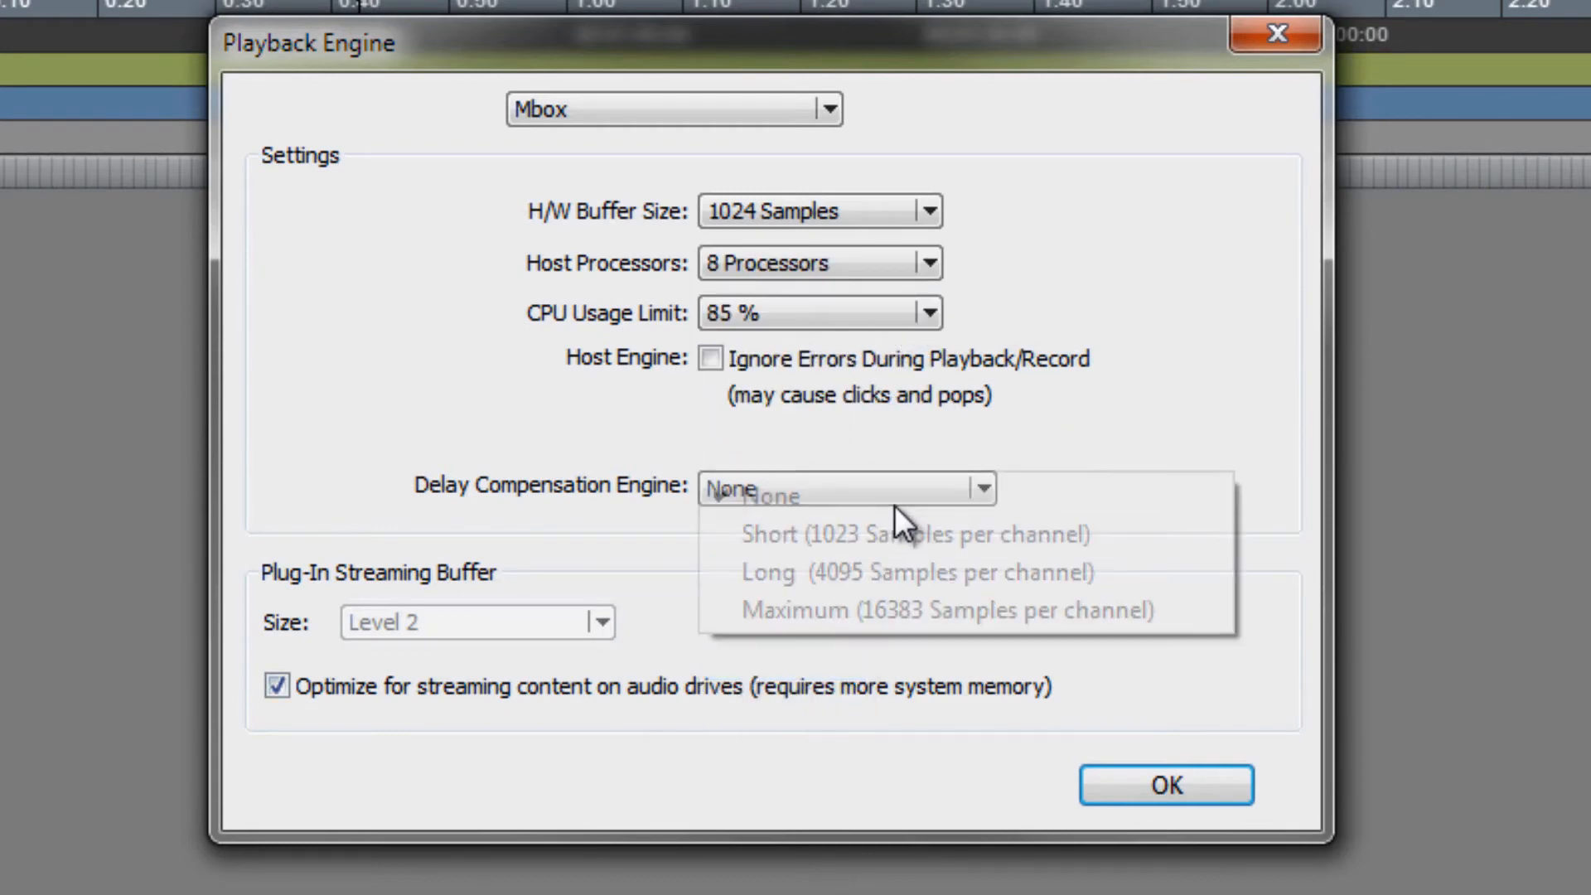
pyautogui.click(913, 584)
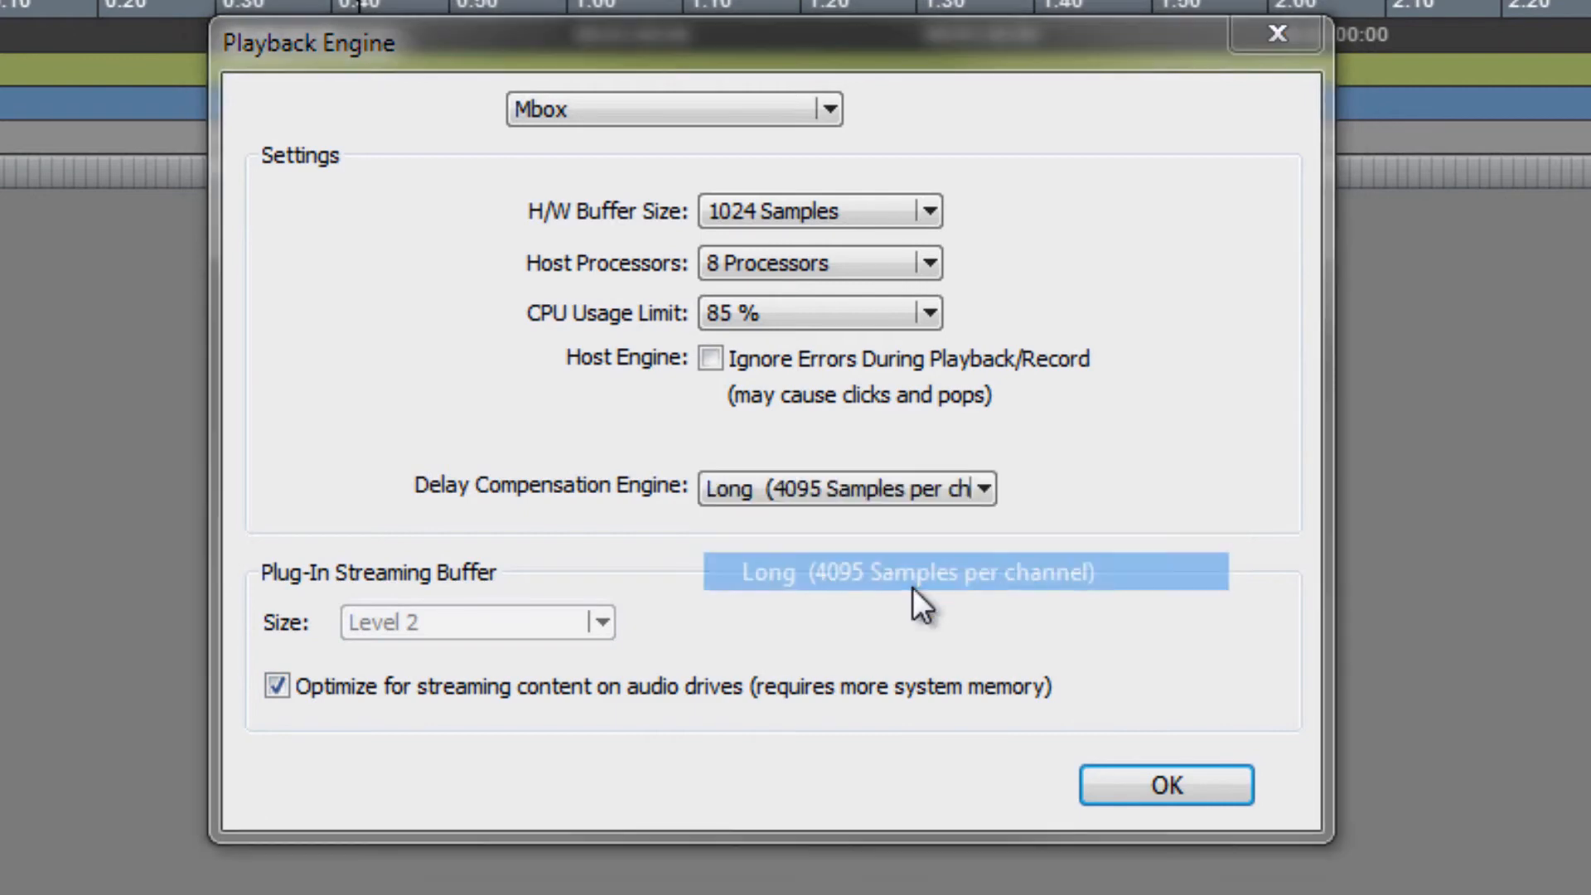
# - Set the H/W Buffer Size to 128 Samples and confirm the Playback Engine settings
pyautogui.click(932, 209)
pyautogui.click(929, 213)
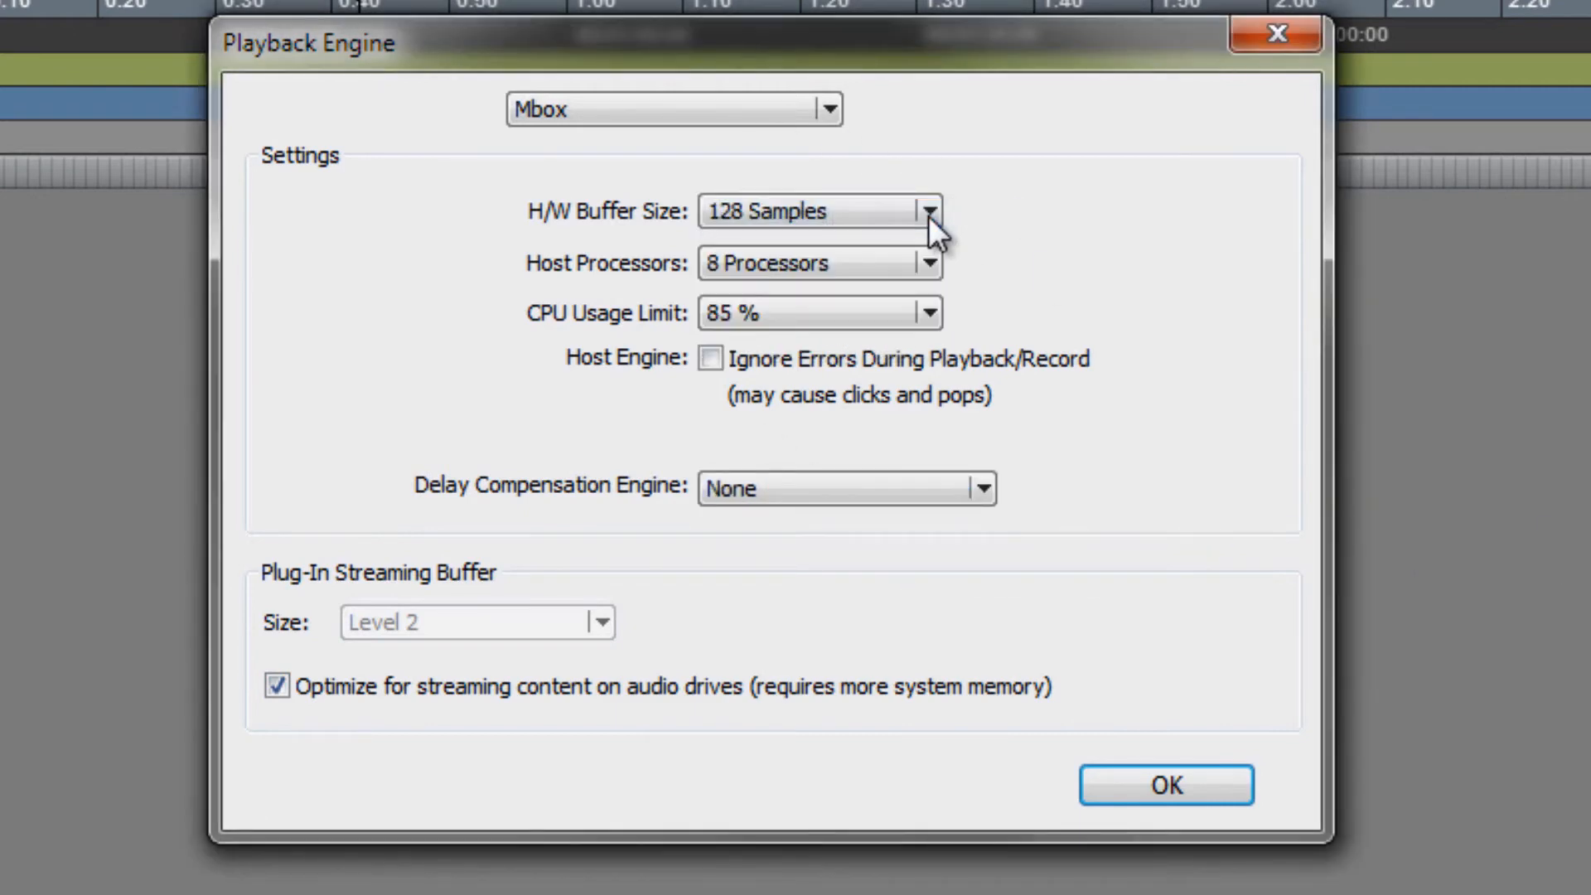
pyautogui.click(1190, 784)
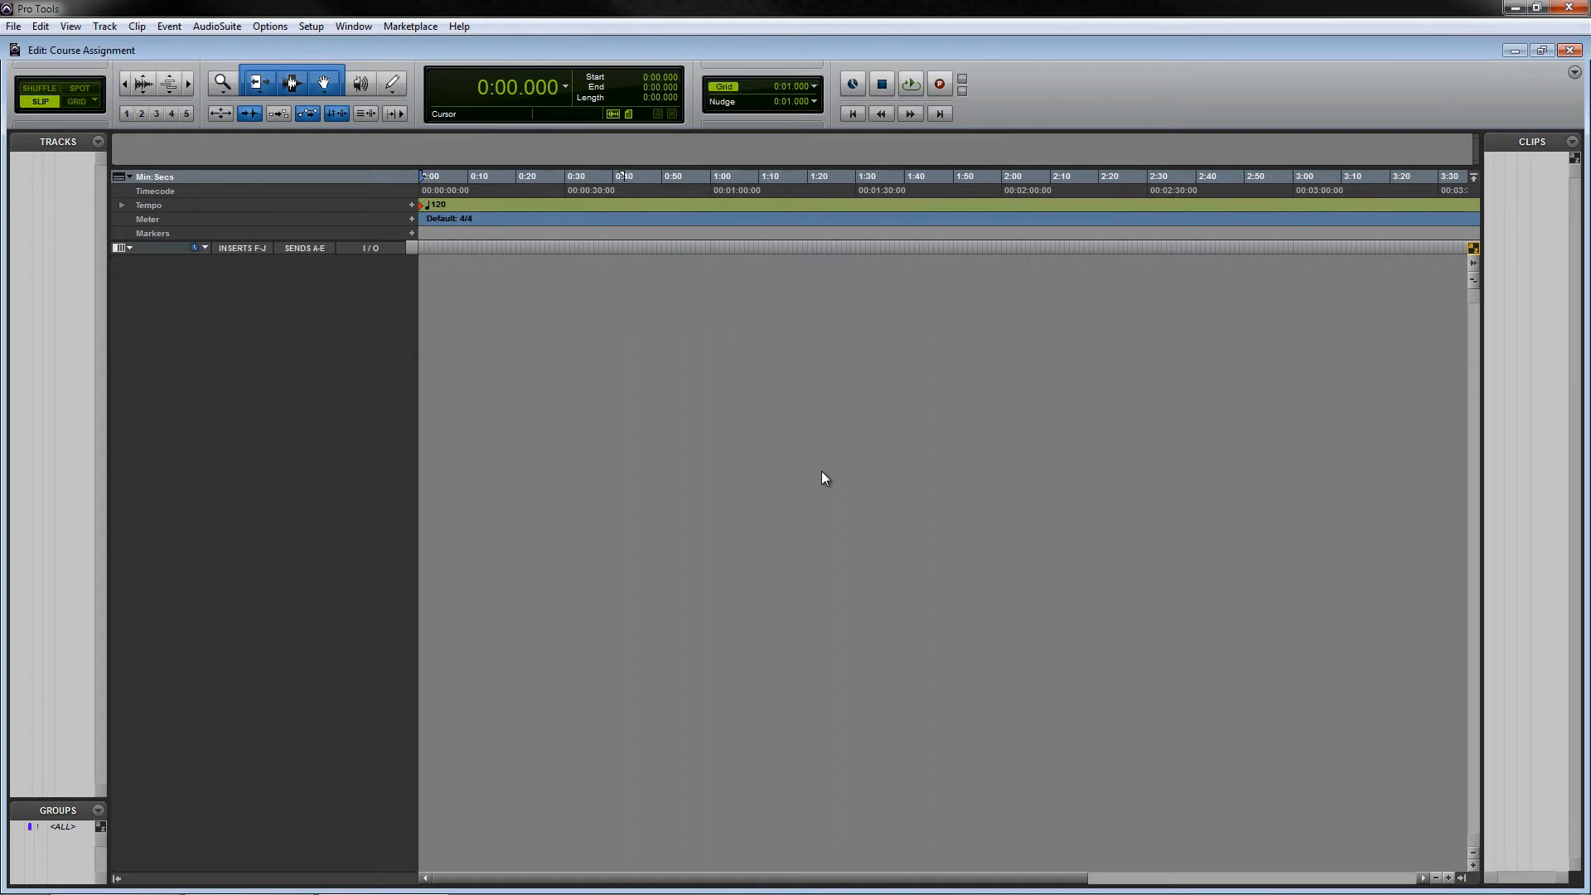
# - Create one new mono audio track
pyautogui.hotkey('ctrl', 'shift', 'n')
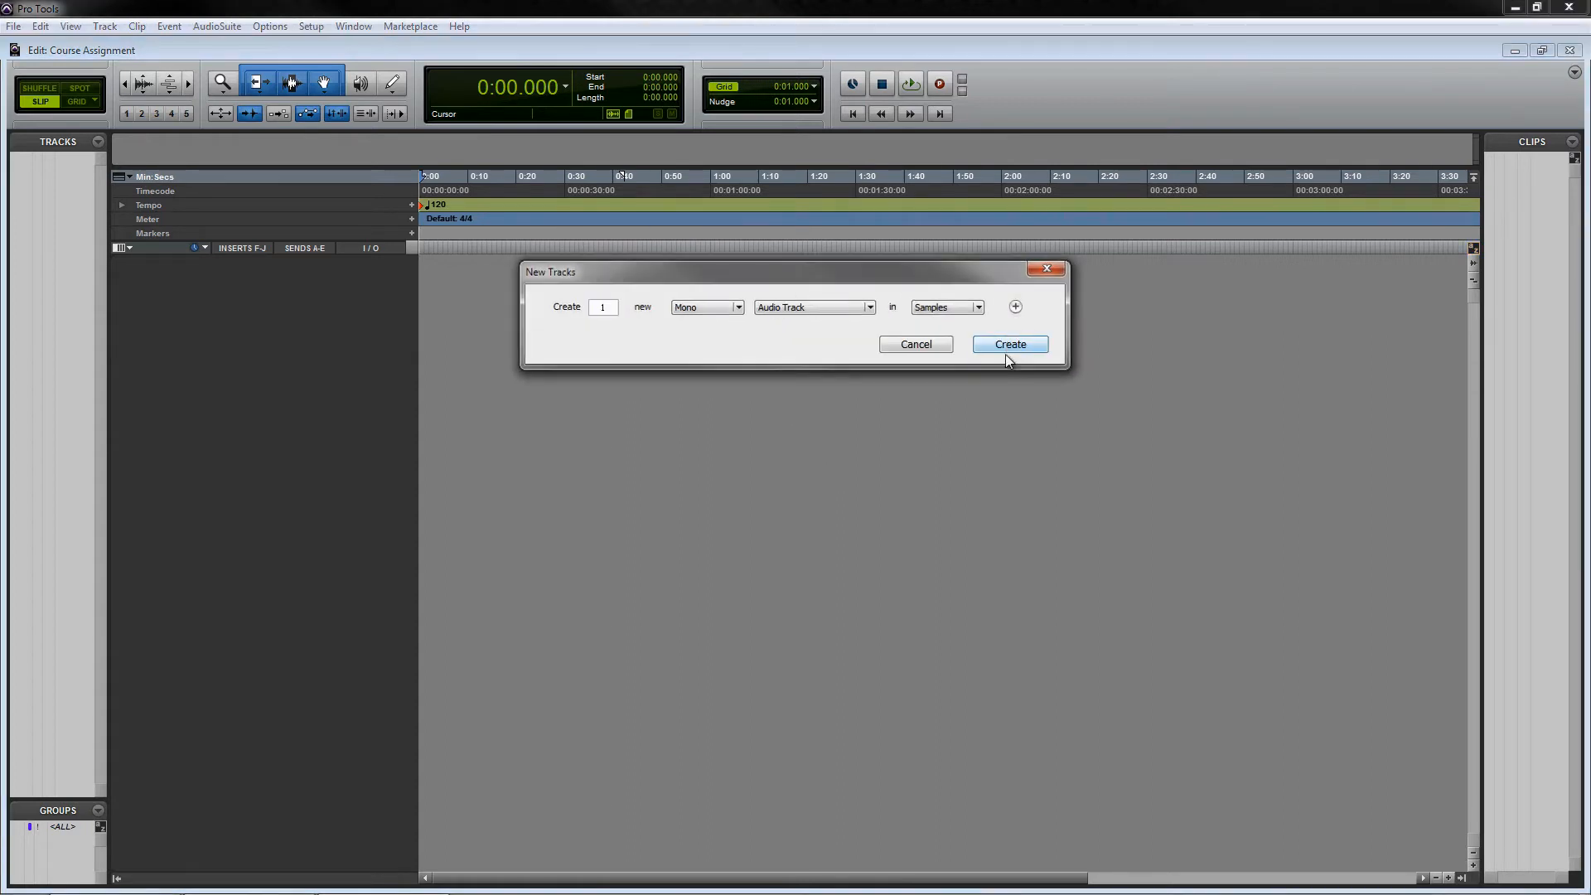
pyautogui.click(1007, 362)
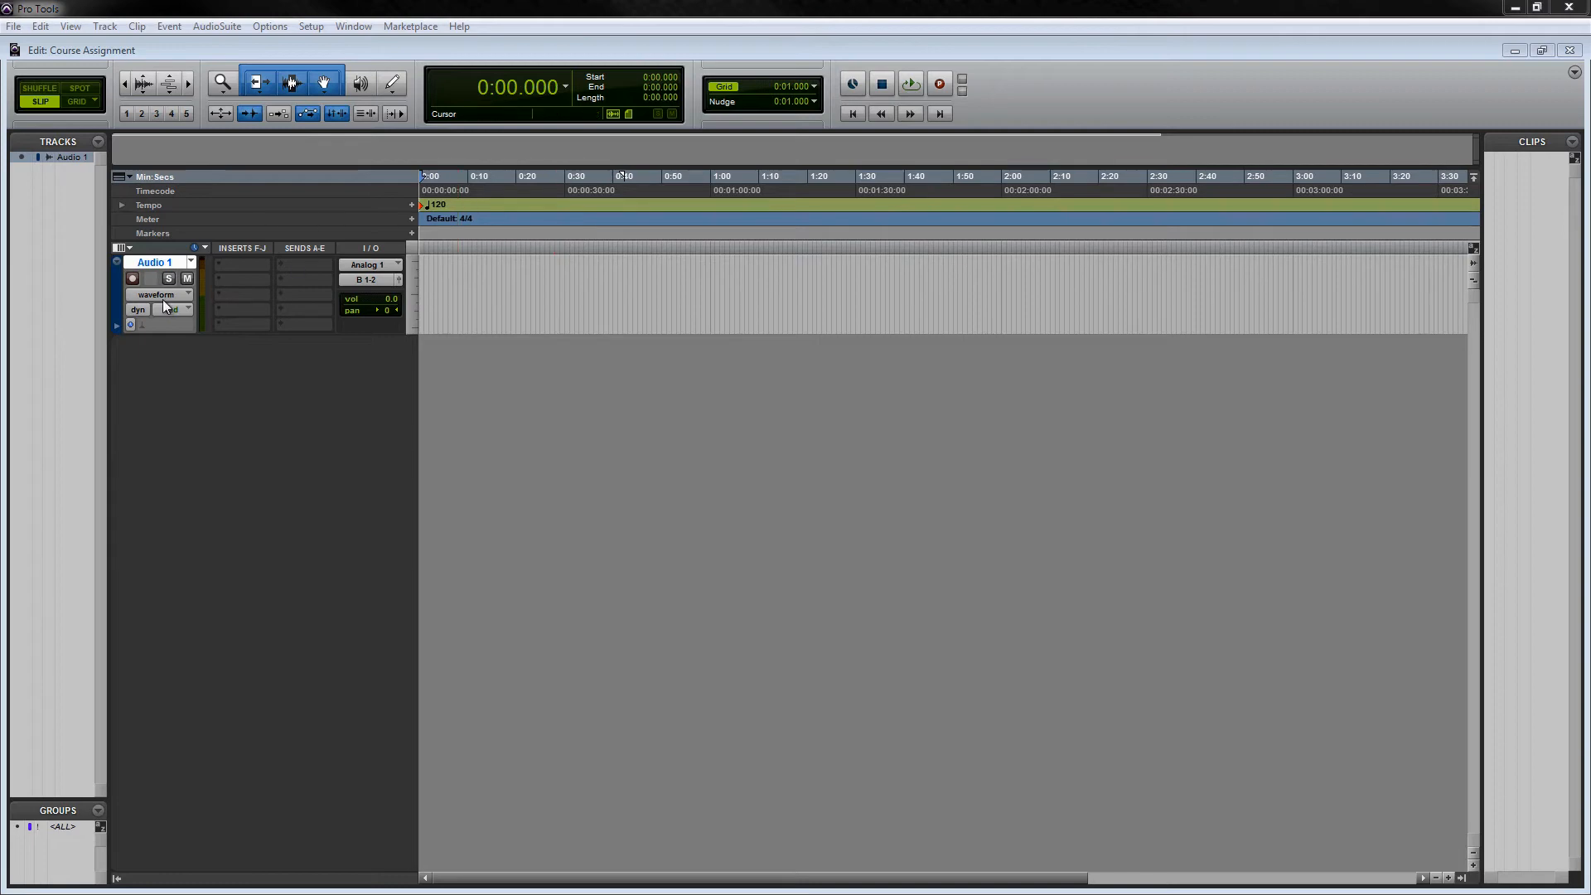
# - Rename the new audio track to GTR
pyautogui.doubleClick(163, 265)
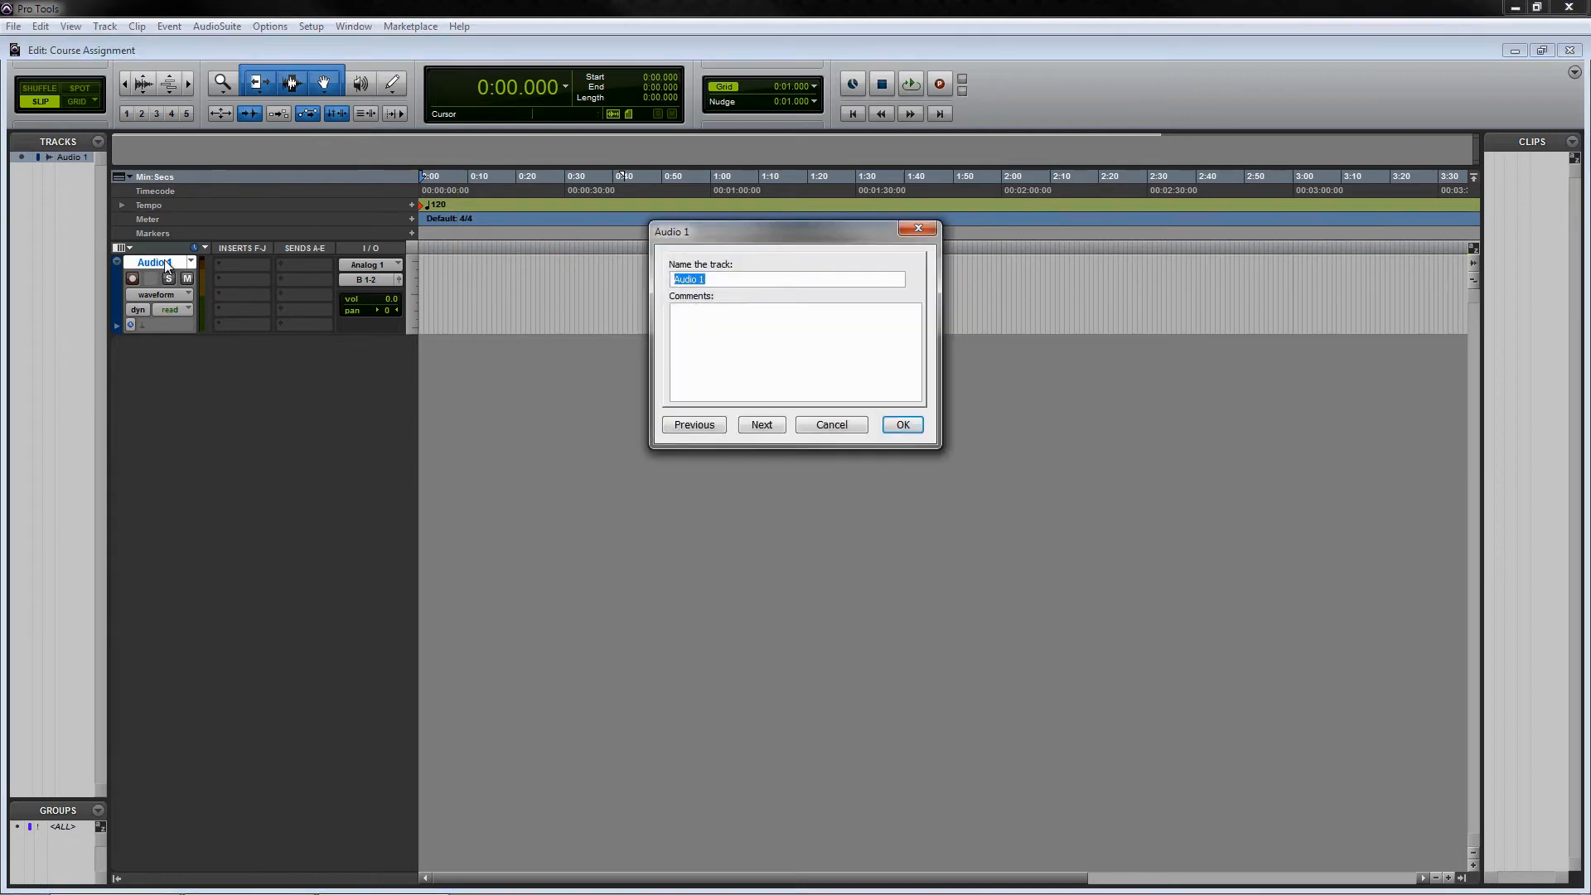
pyautogui.write('GTR')
pyautogui.click(915, 429)
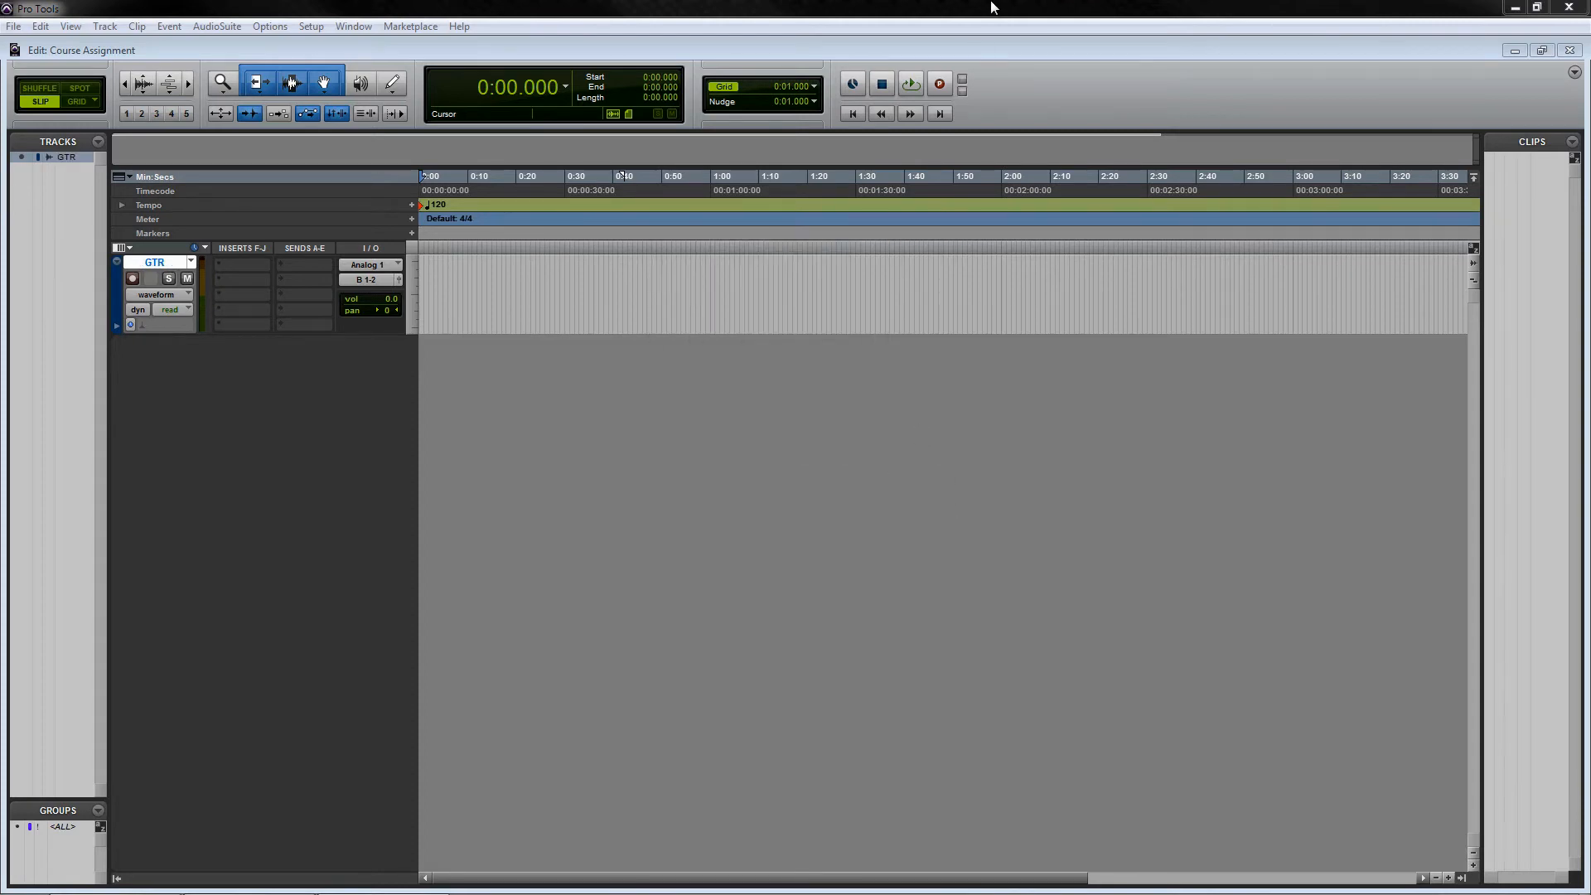
# - Switch the record mode to Normal and record-arm both the transport and the GTR track
pyautogui.rightClick(940, 84)
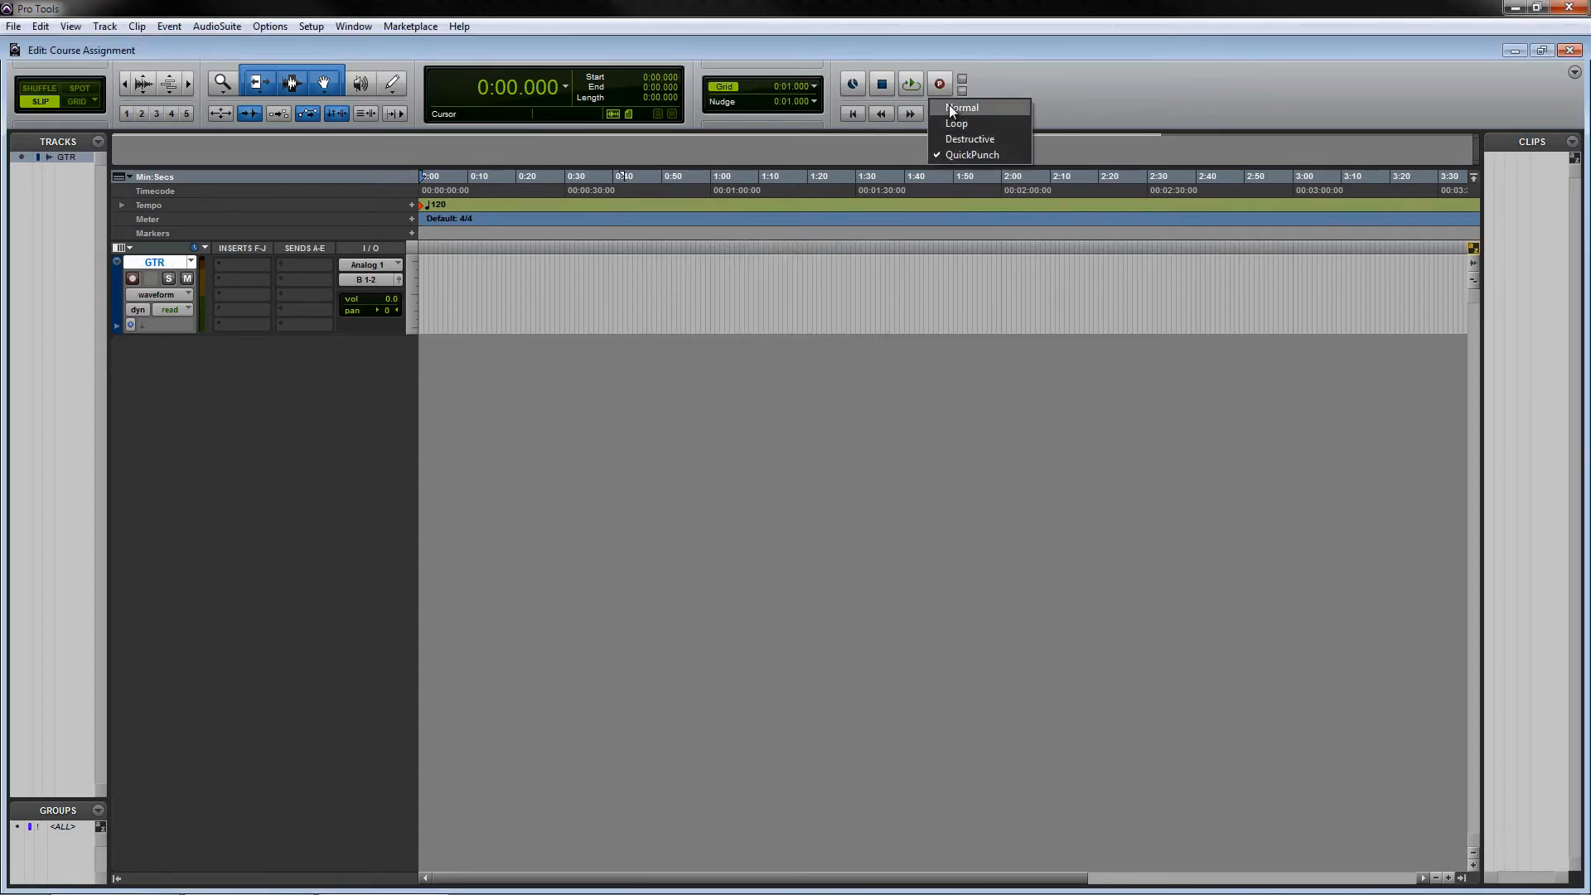
pyautogui.click(955, 107)
pyautogui.click(940, 84)
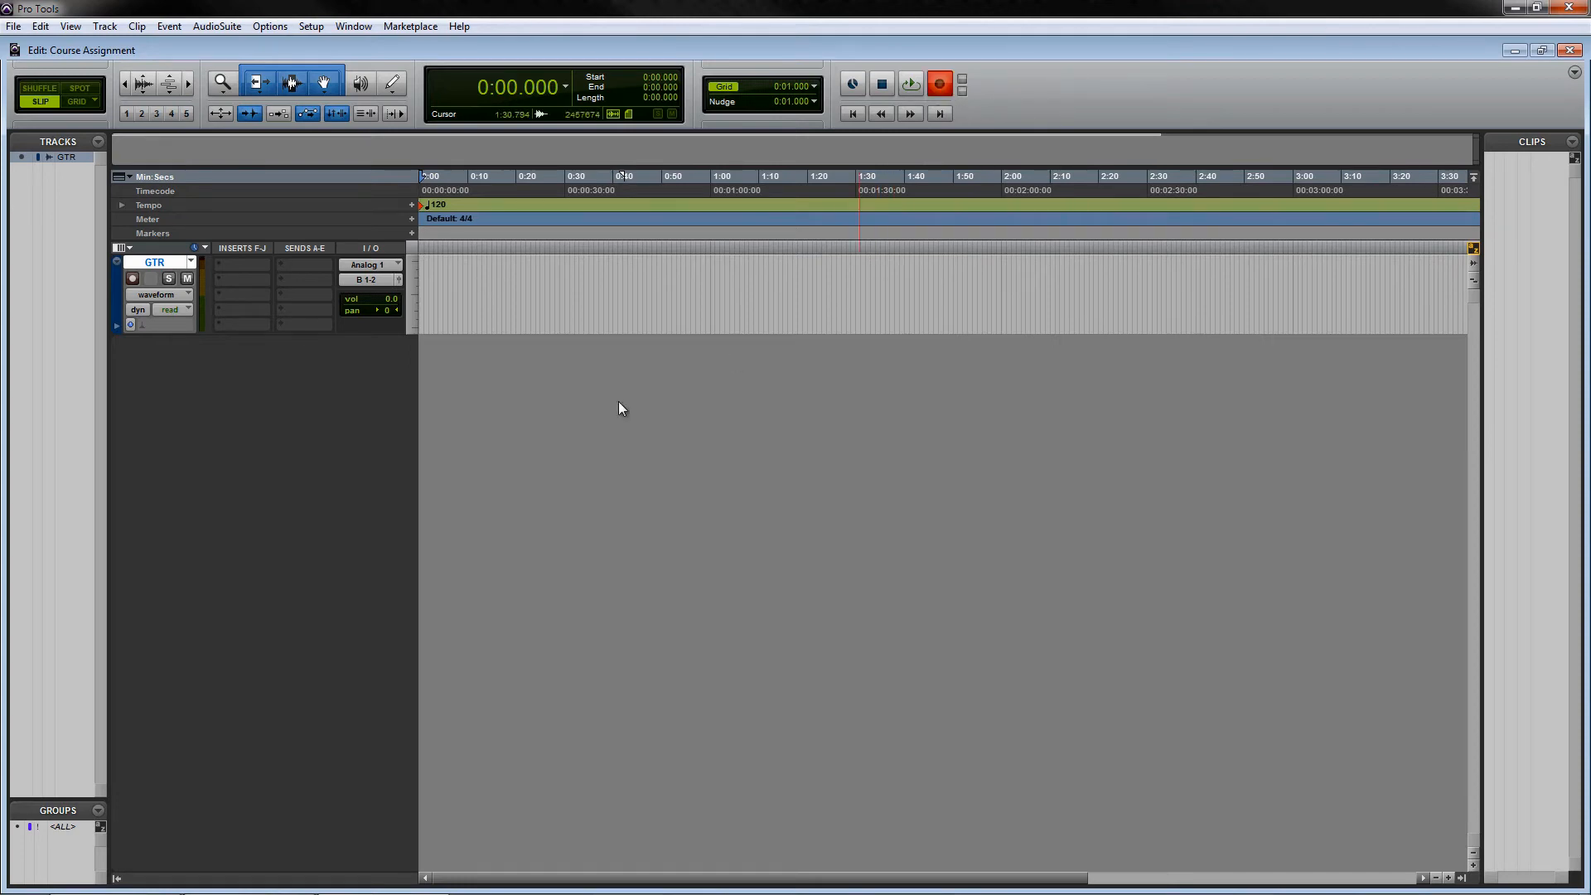
pyautogui.click(132, 279)
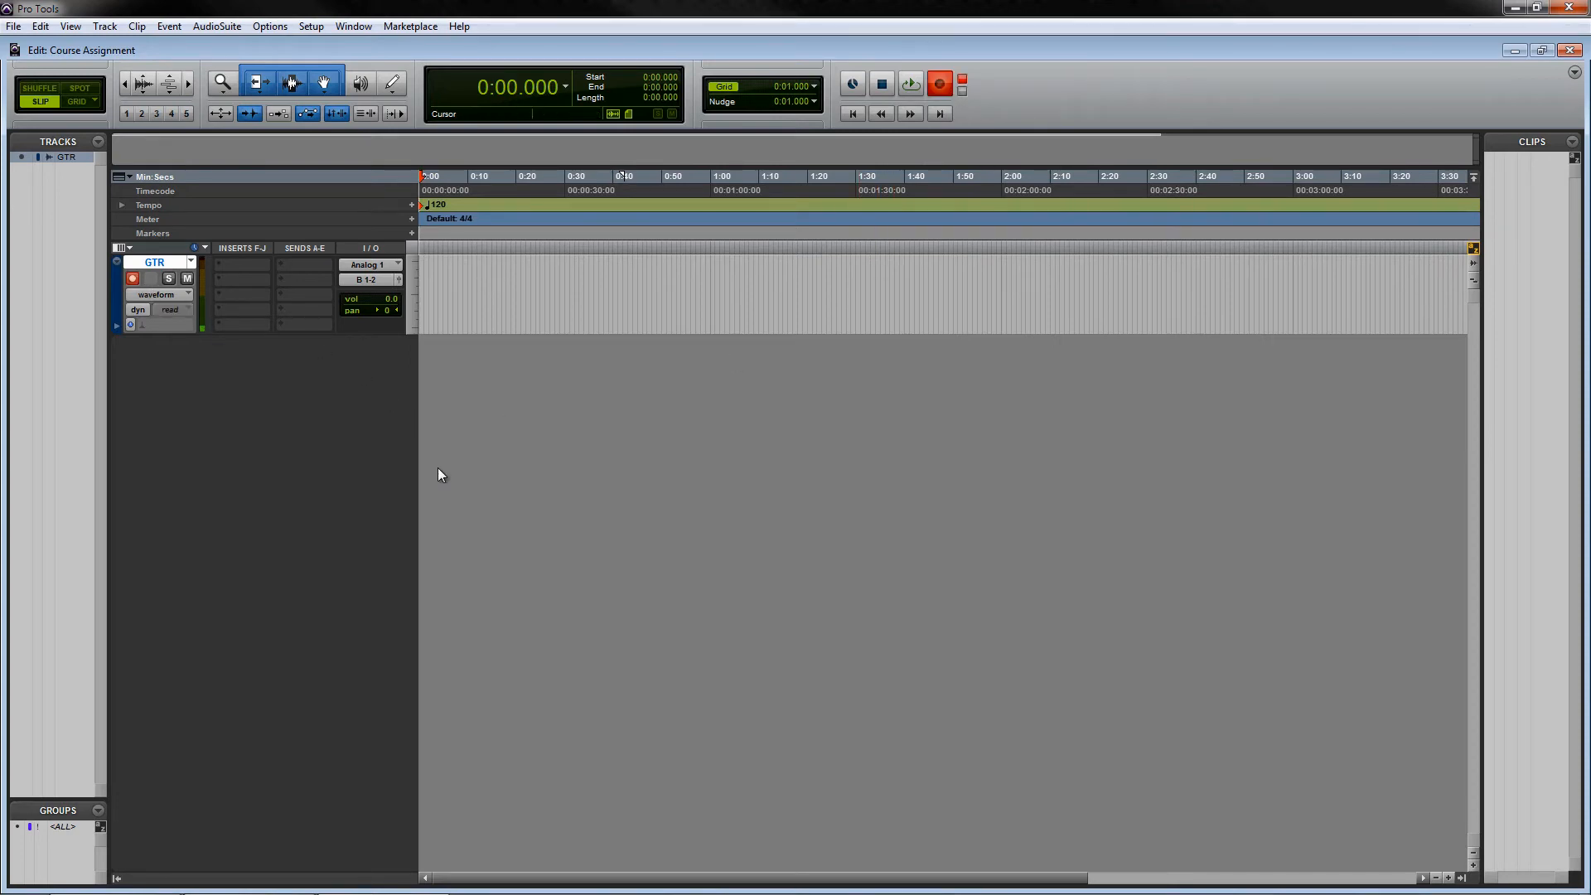
# - Create a click track in the session
pyautogui.hotkey('ctrl', 'shift', 'n')
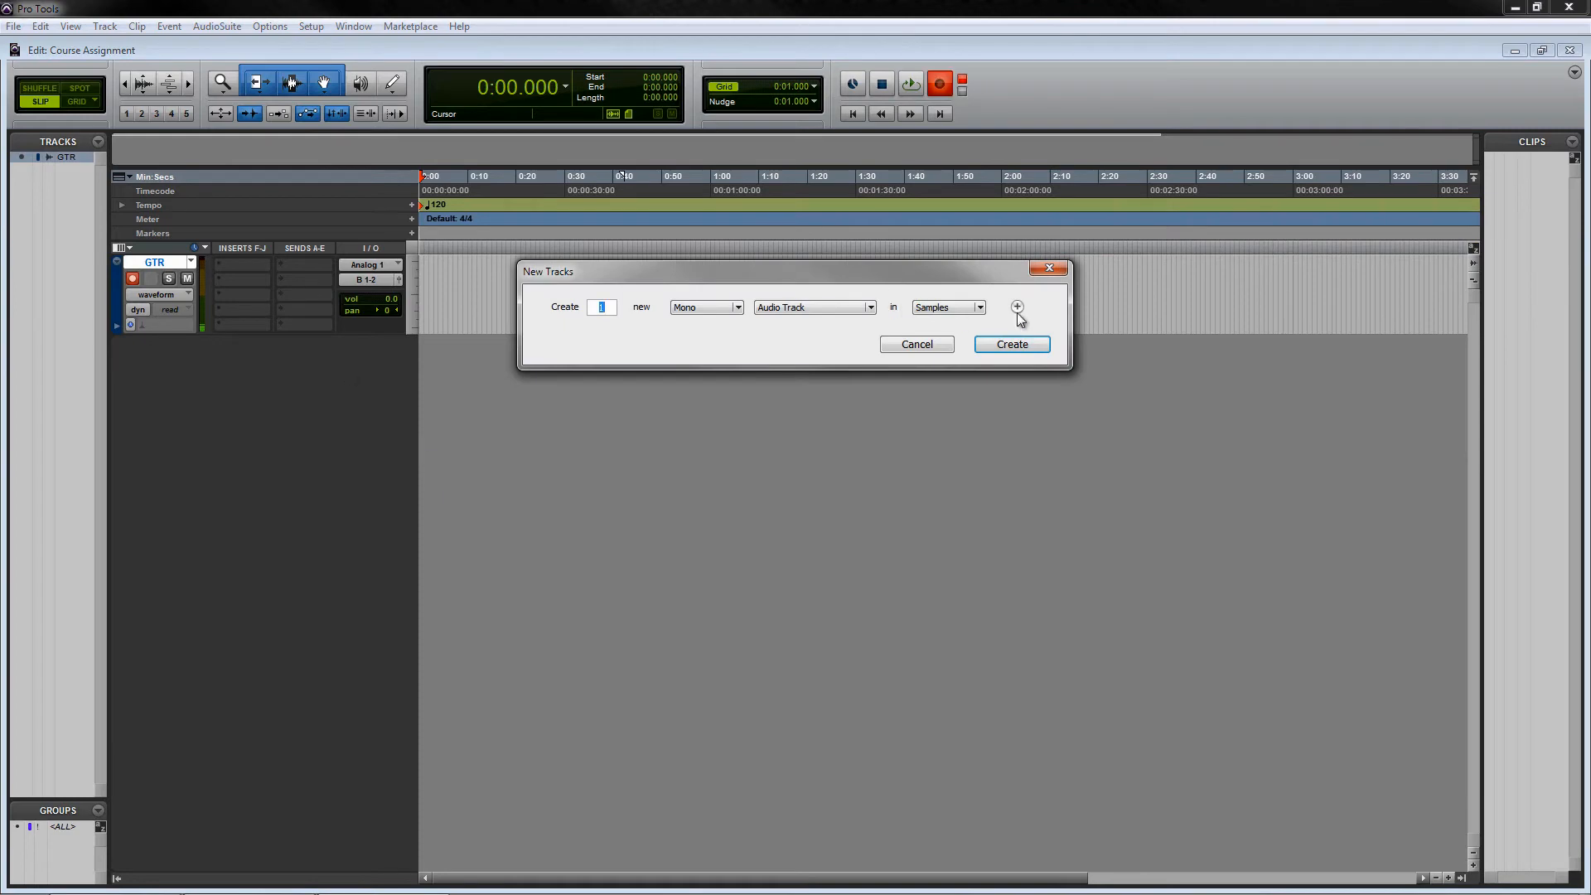
pyautogui.click(945, 346)
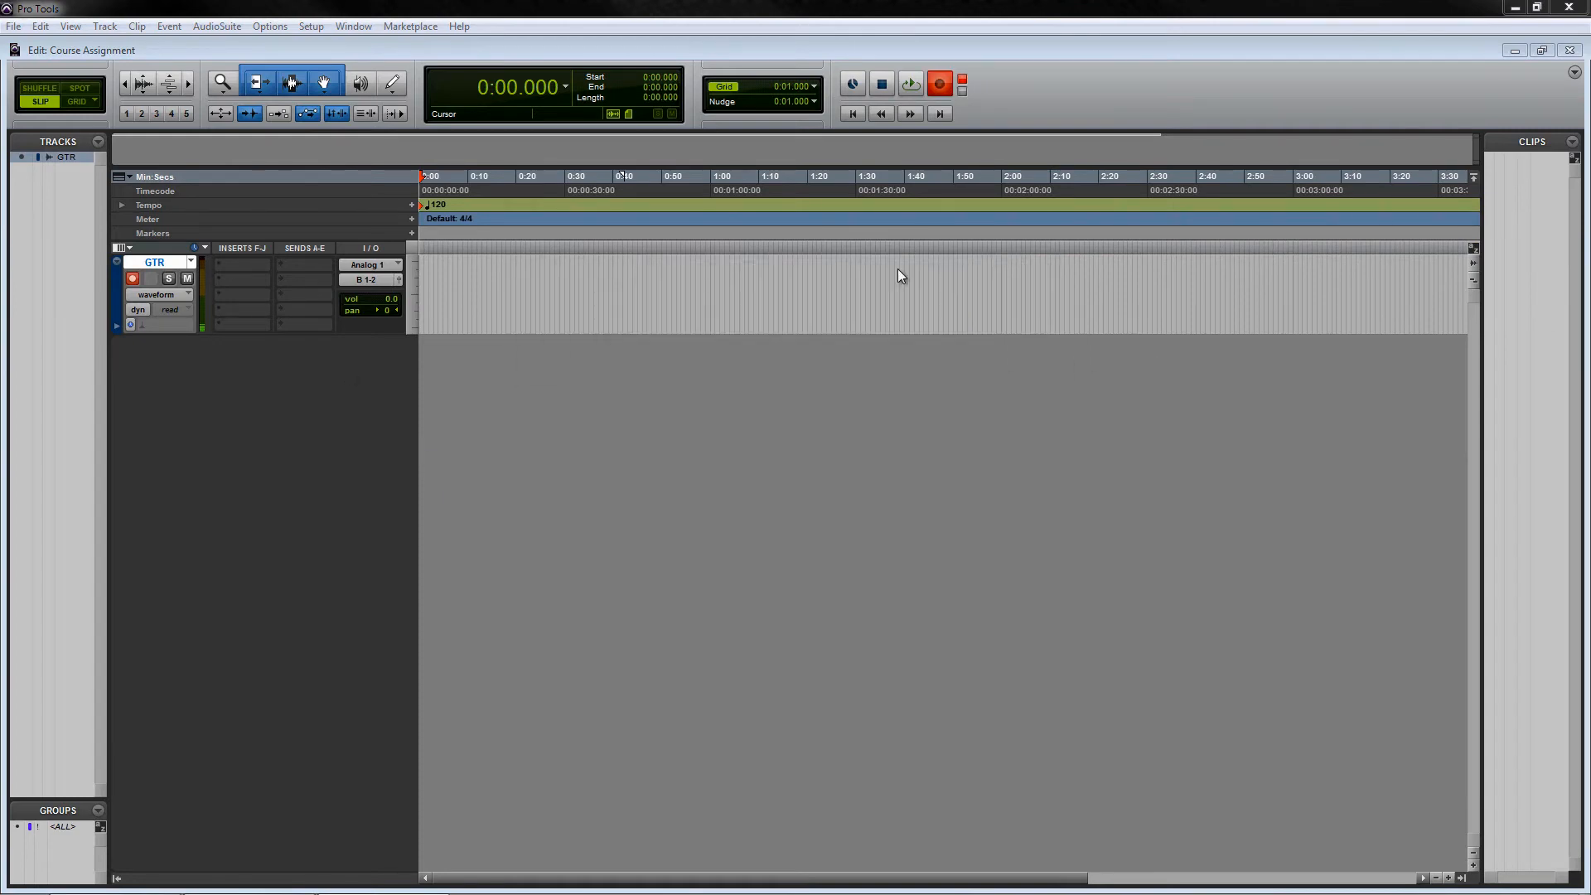
pyautogui.click(105, 27)
pyautogui.click(162, 221)
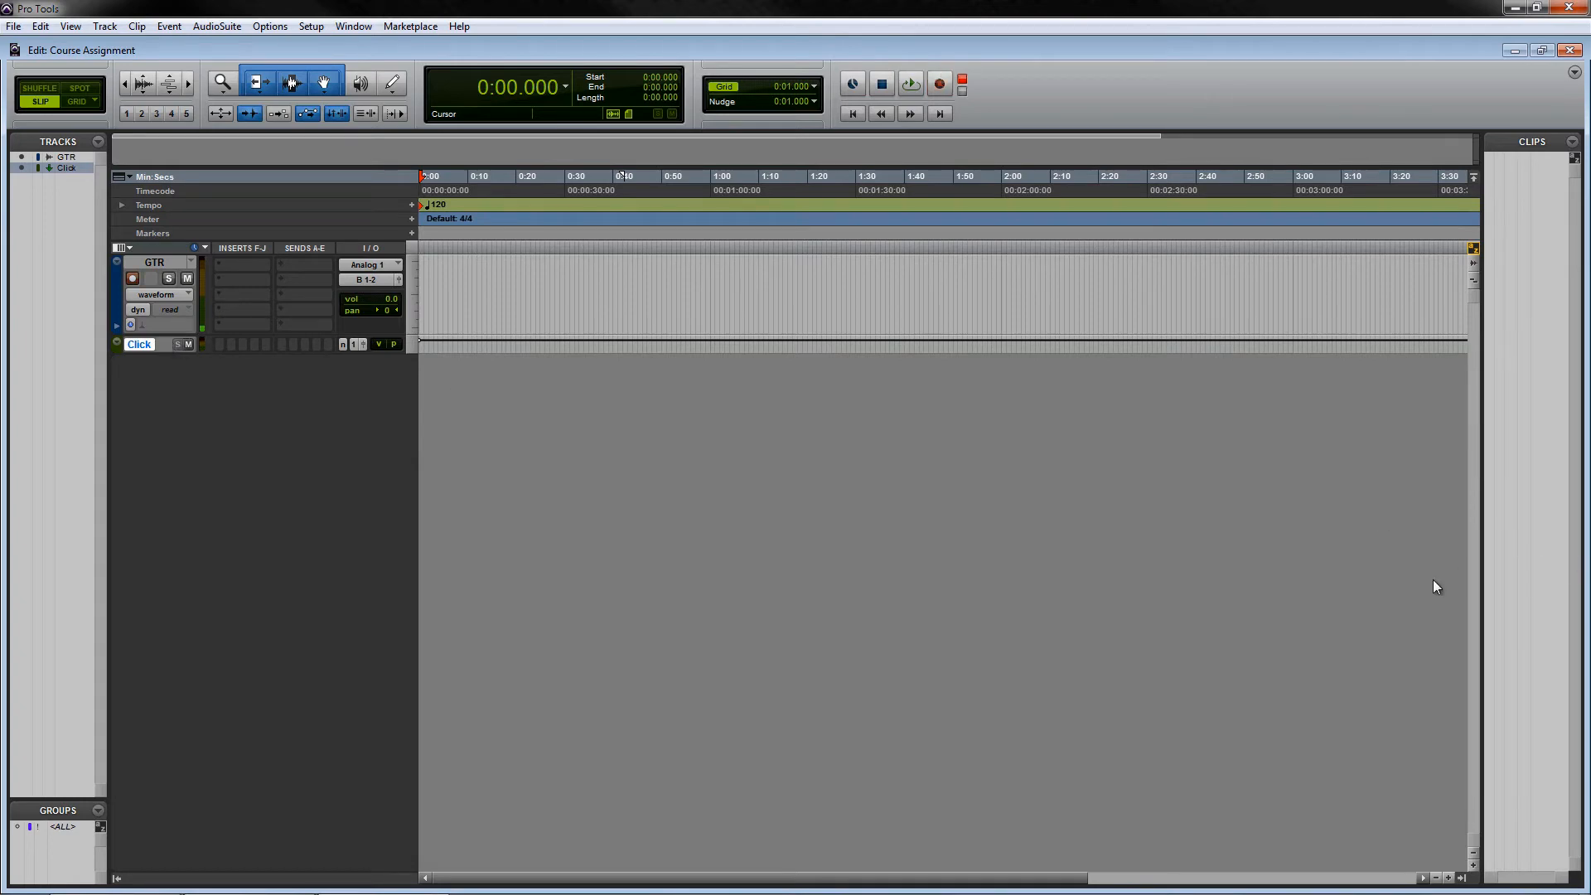
# - Switch the Transport to manual tempo and record a guitar take on the armed GTR track
pyautogui.hotkey('ctrl', '1')
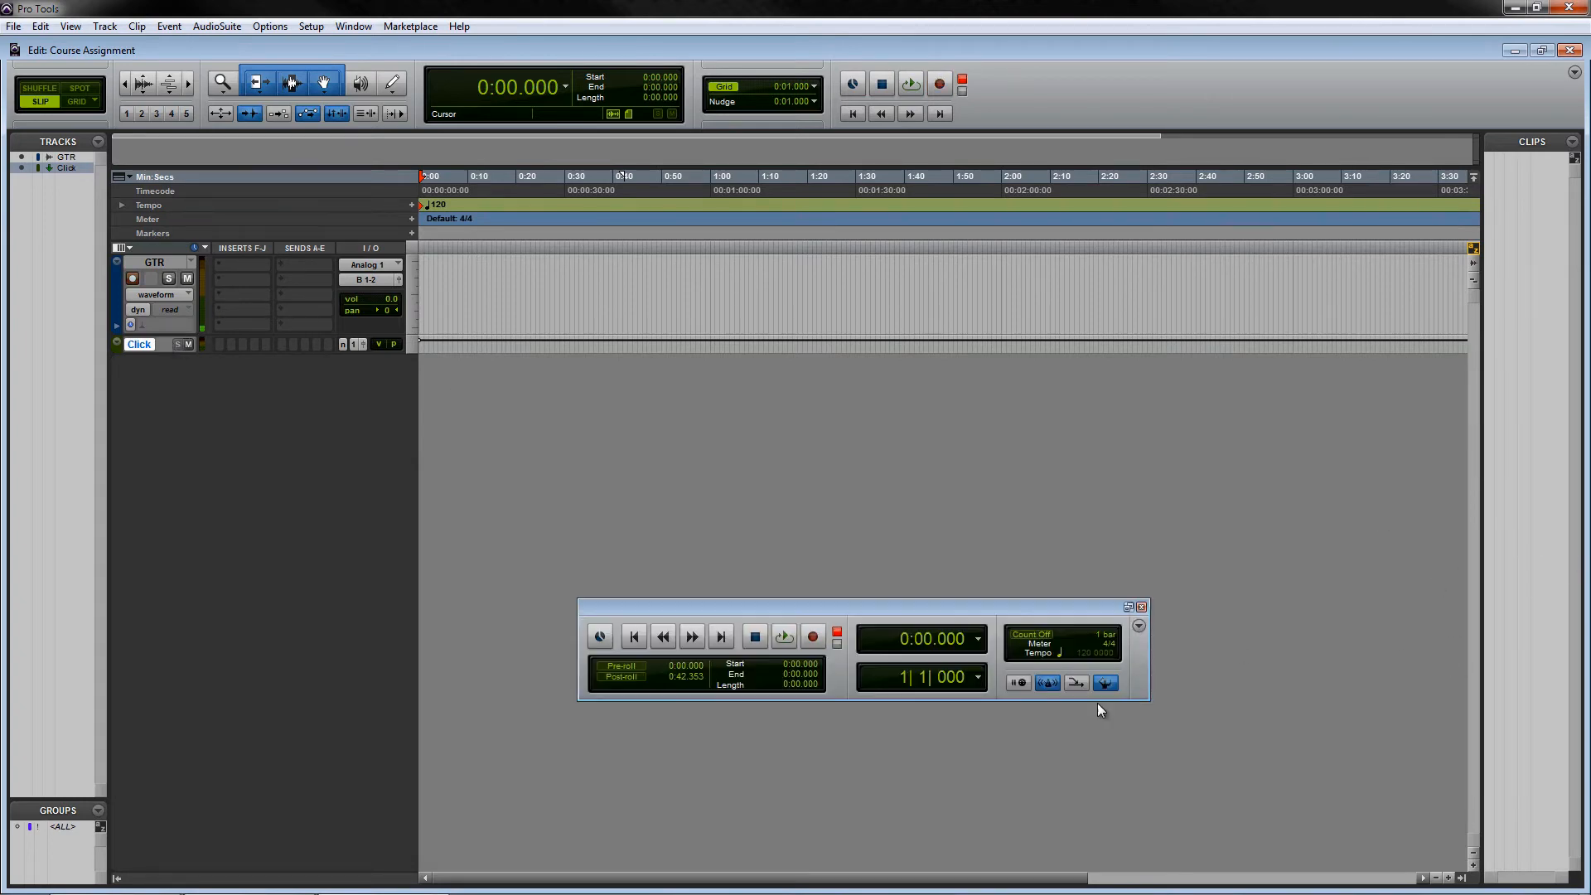
pyautogui.click(1105, 682)
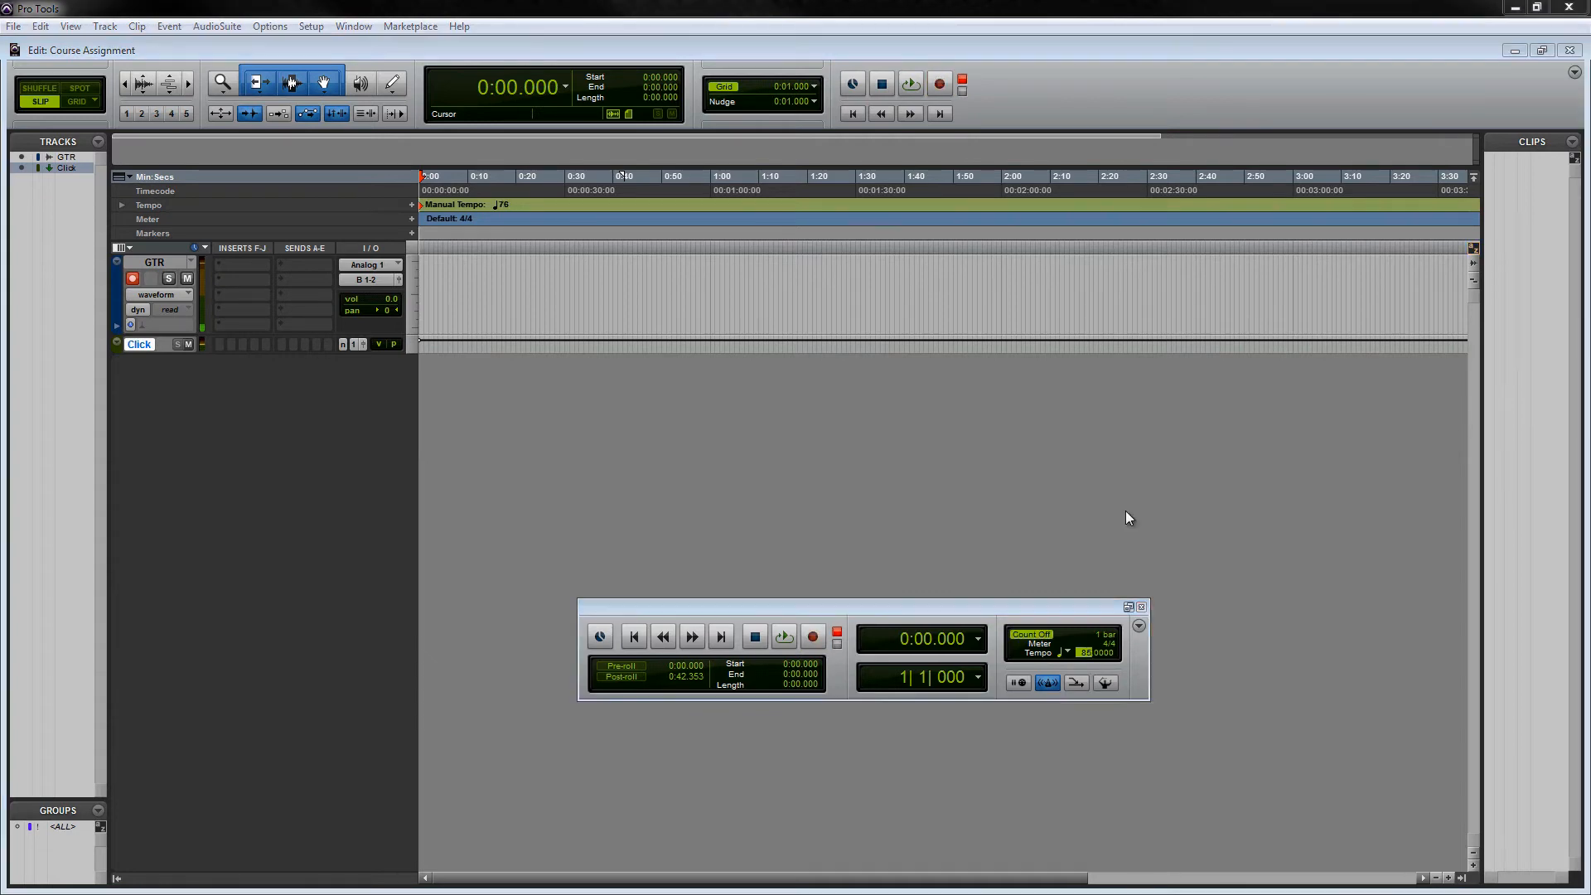
pyautogui.click(779, 645)
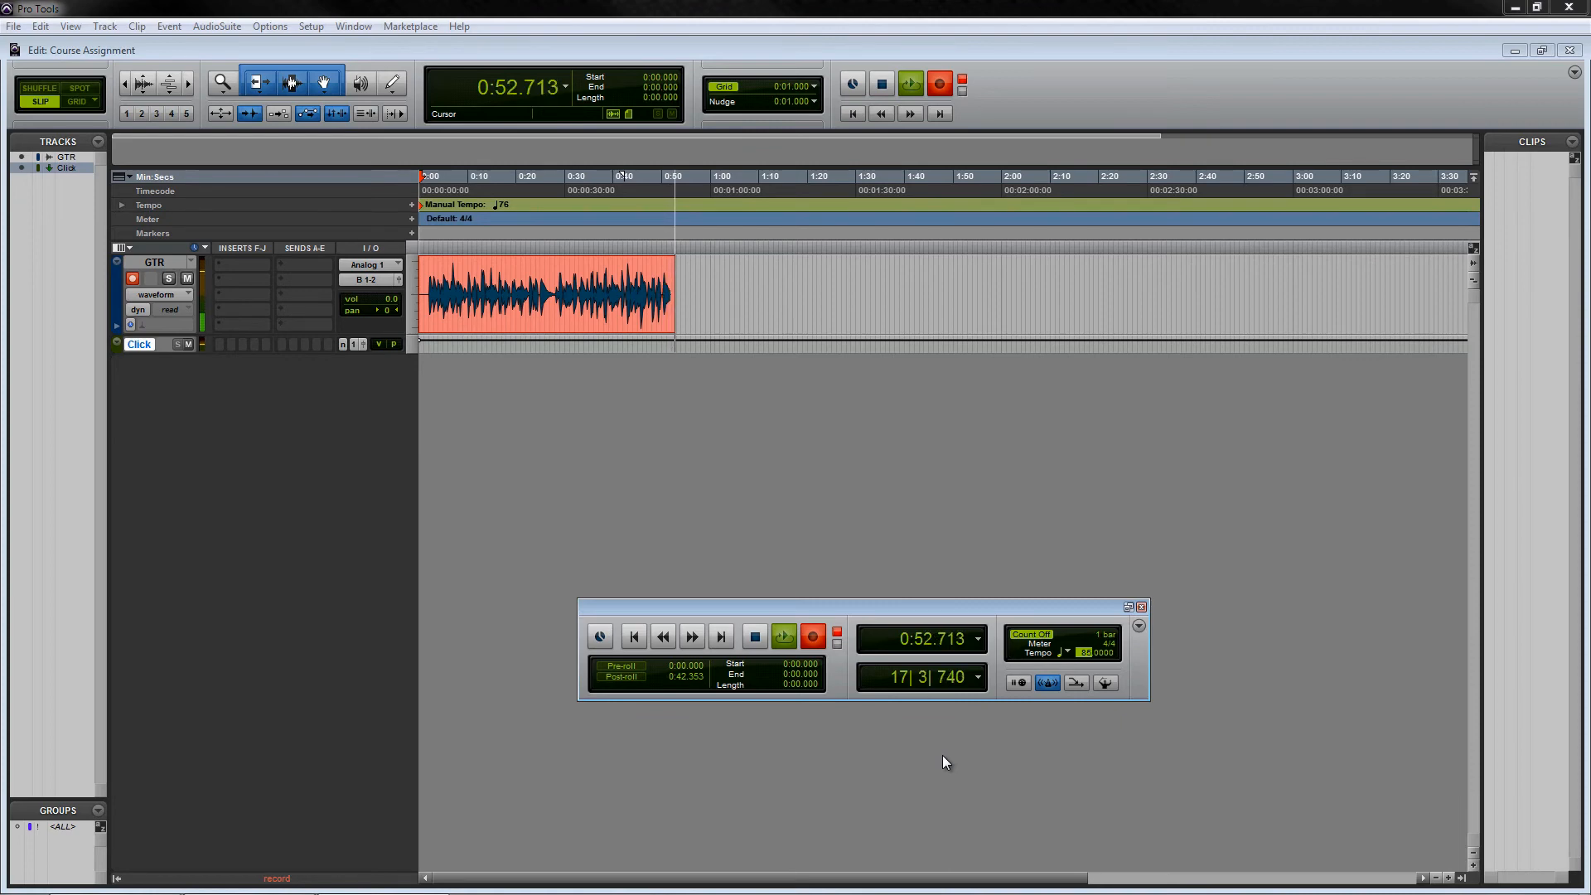
pyautogui.press('space')
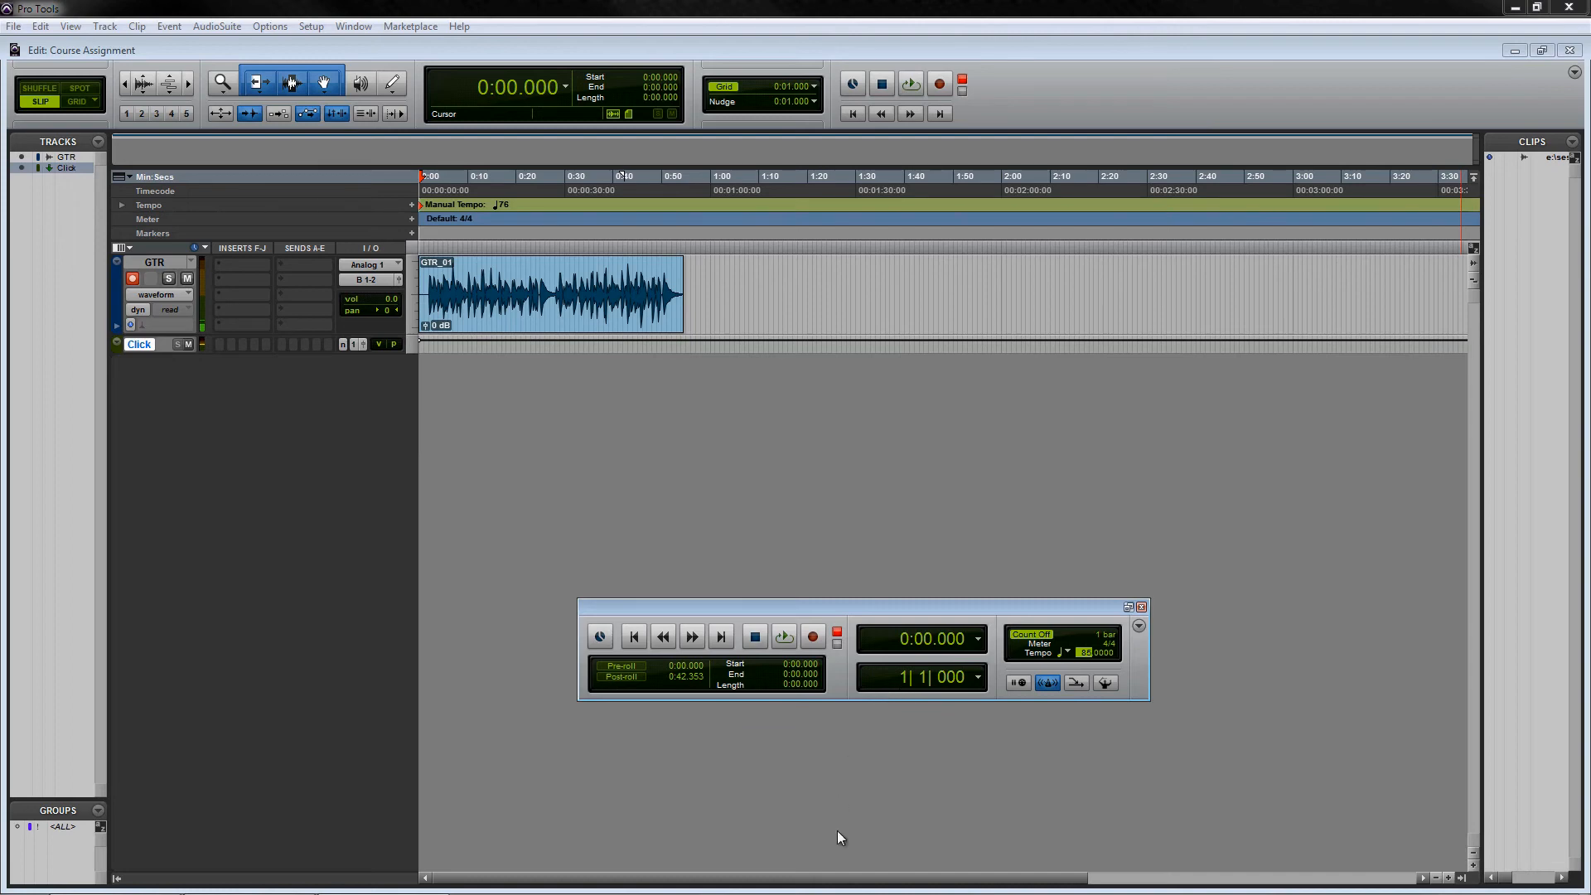
# - Disarm the GTR track and play back the take with the Click track muted
pyautogui.click(133, 279)
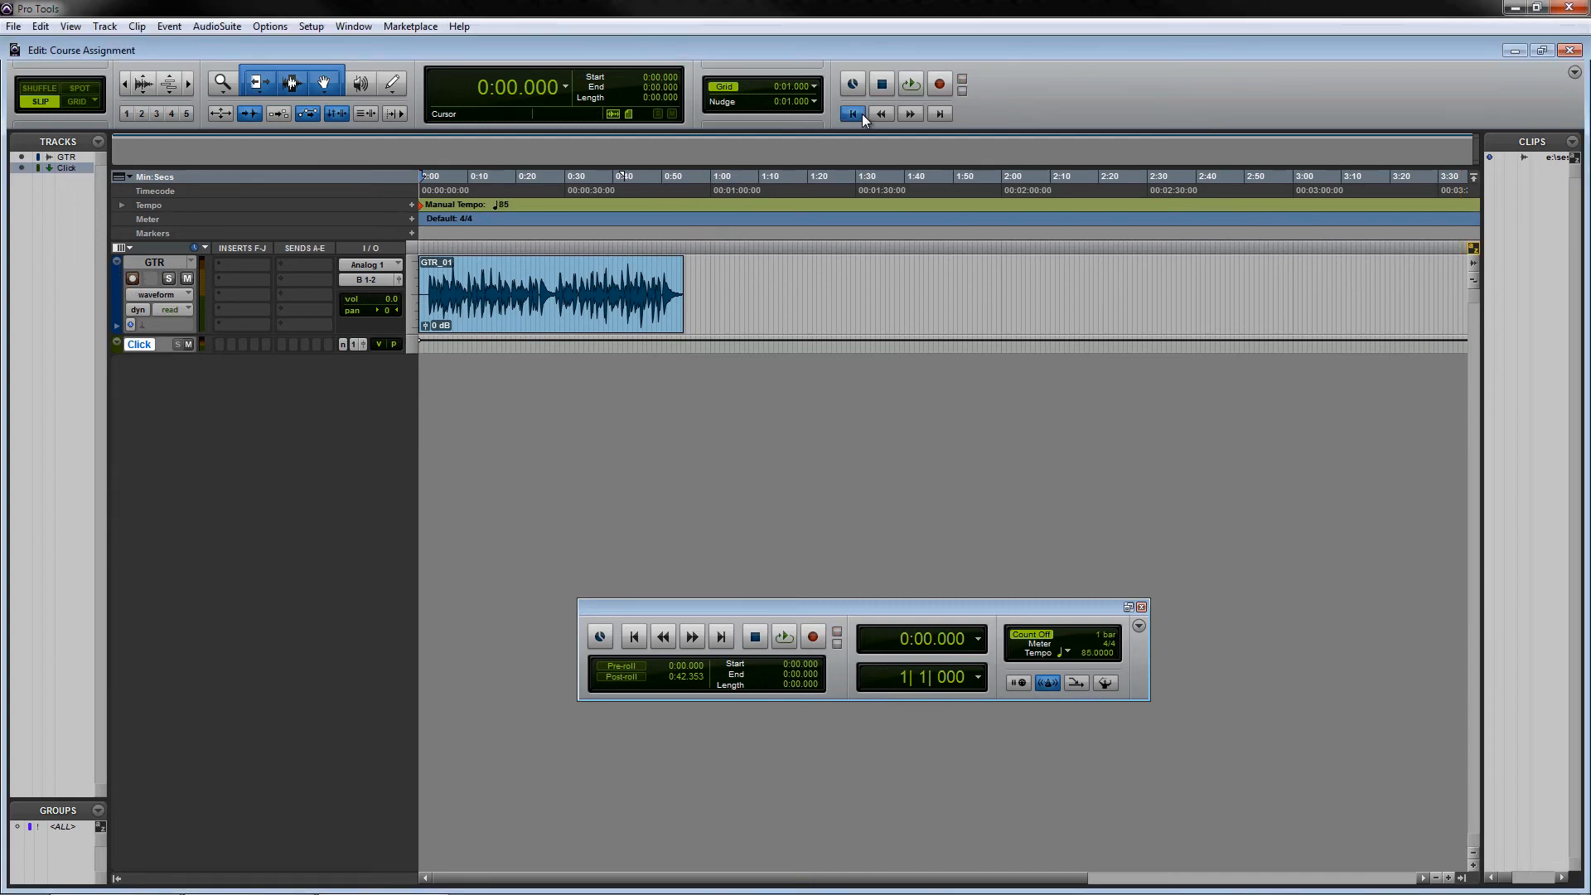
pyautogui.click(914, 91)
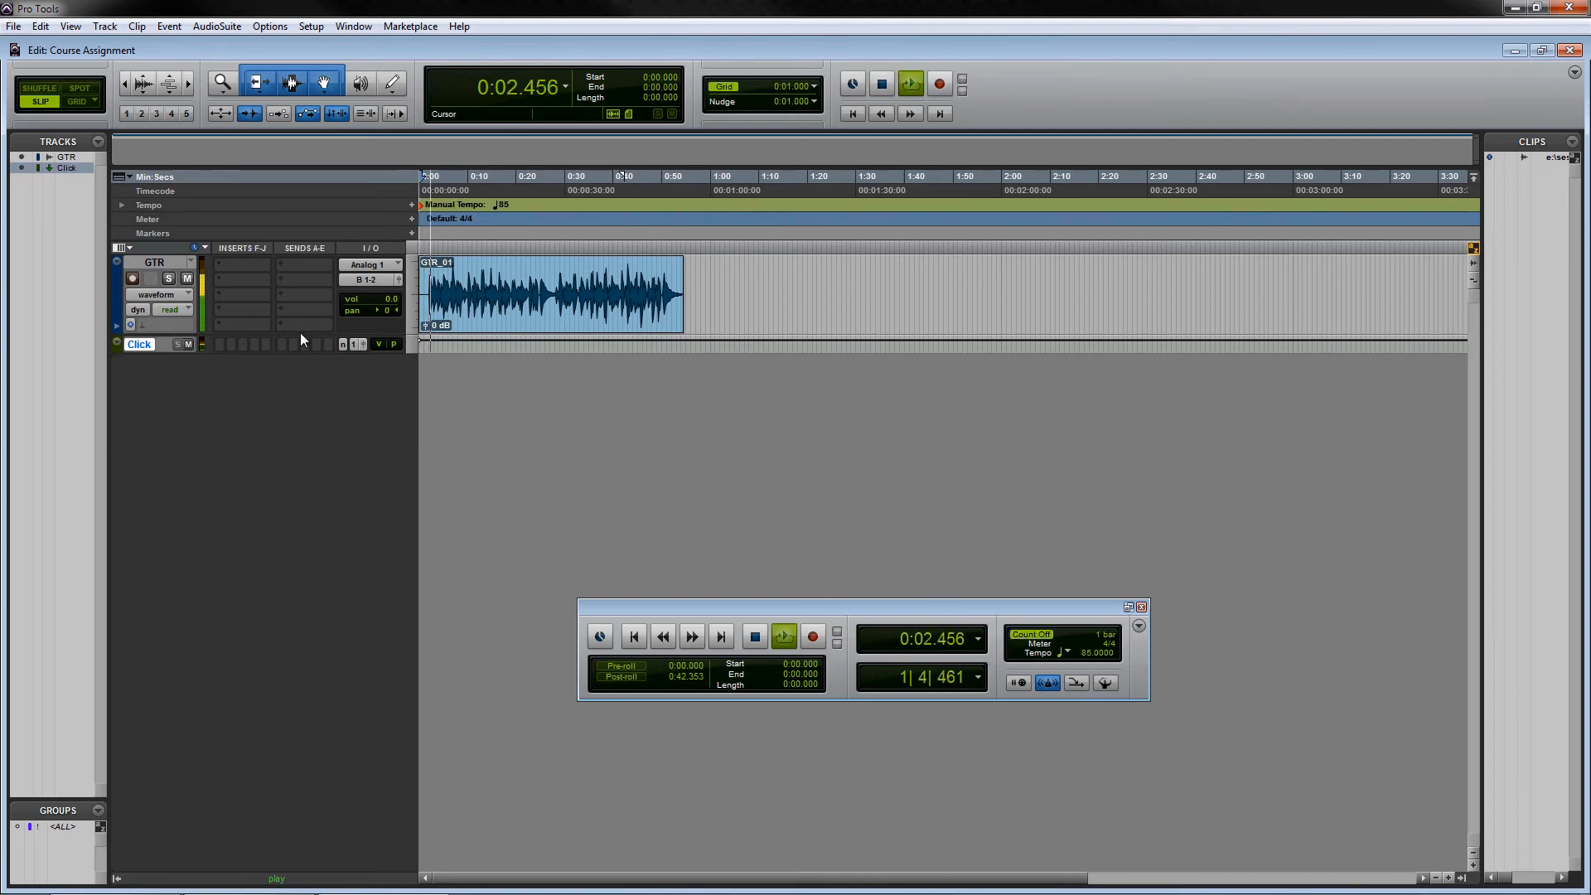
pyautogui.click(187, 343)
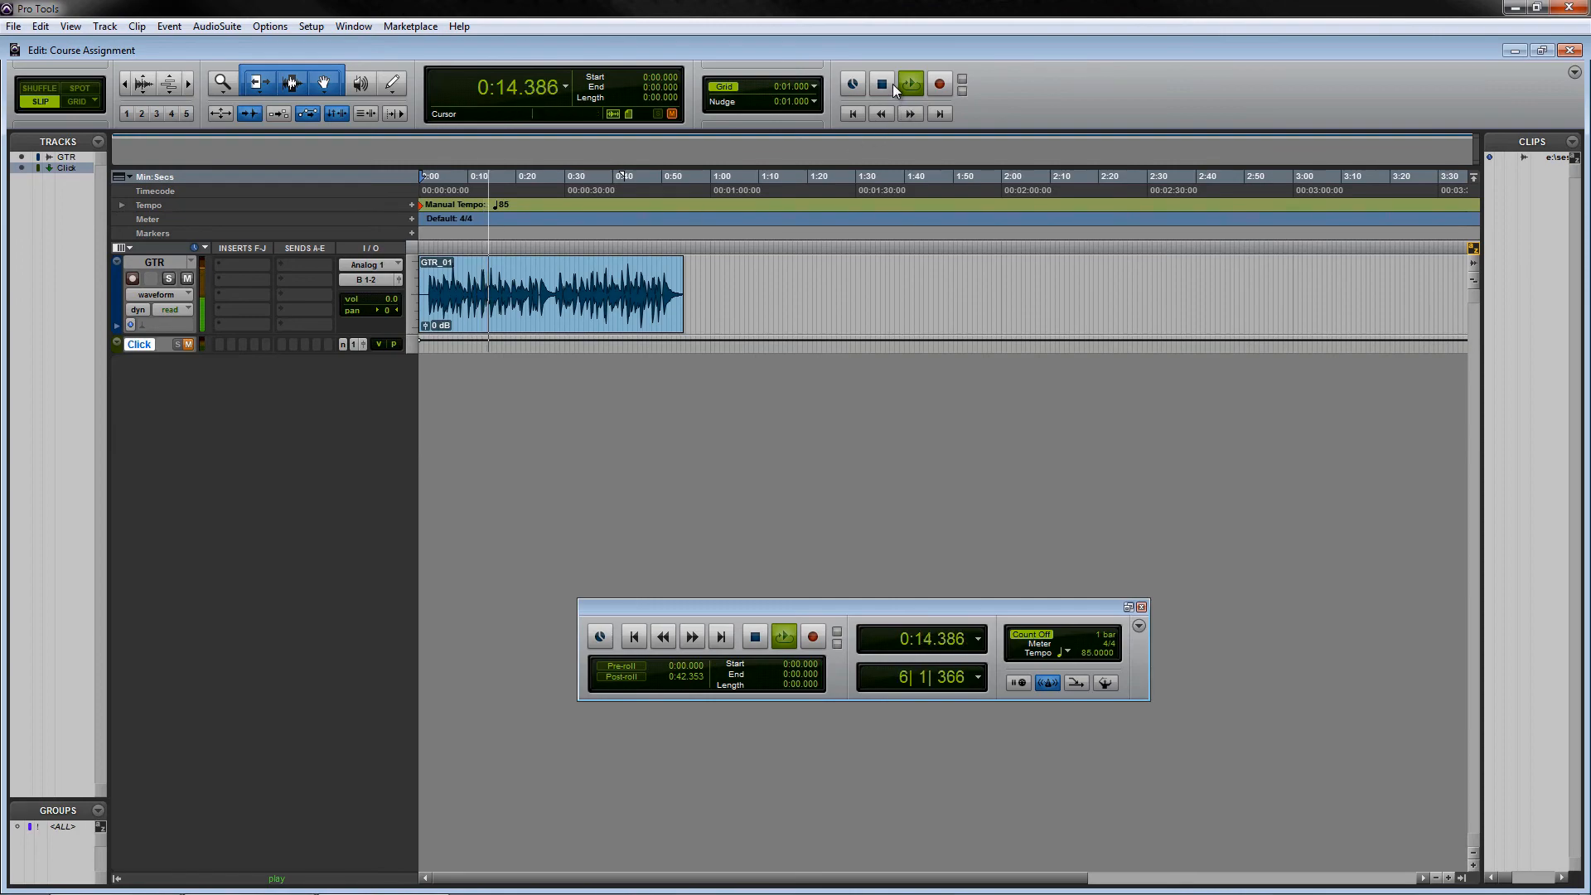
pyautogui.press('space')
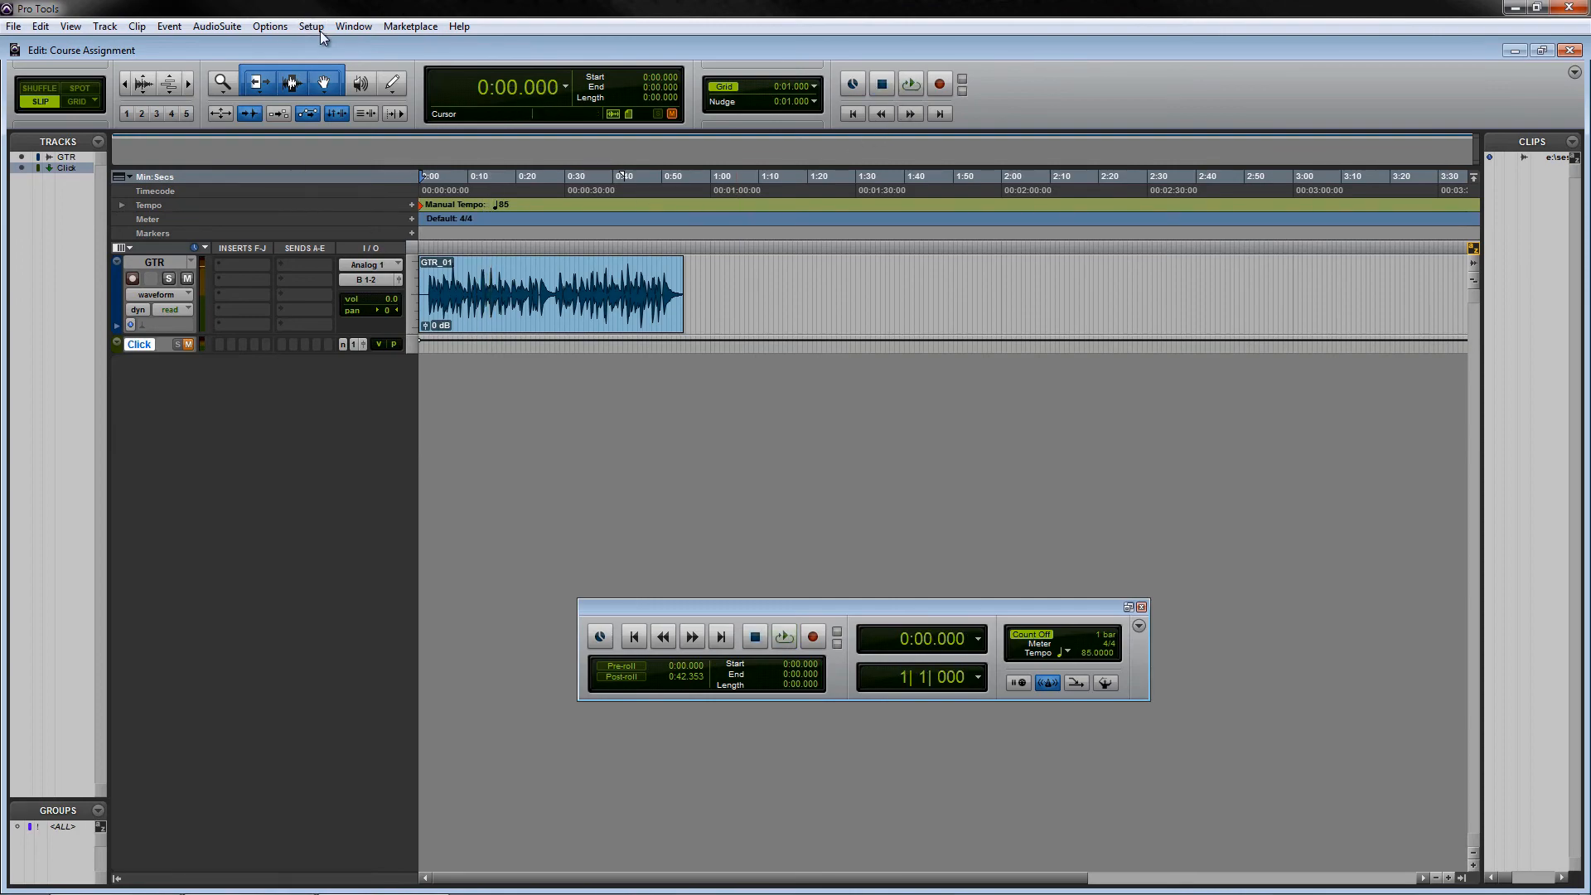
# - Set the Playback Engine's H/W Buffer Size to 1024 Samples and confirm
pyautogui.click(320, 31)
pyautogui.click(336, 61)
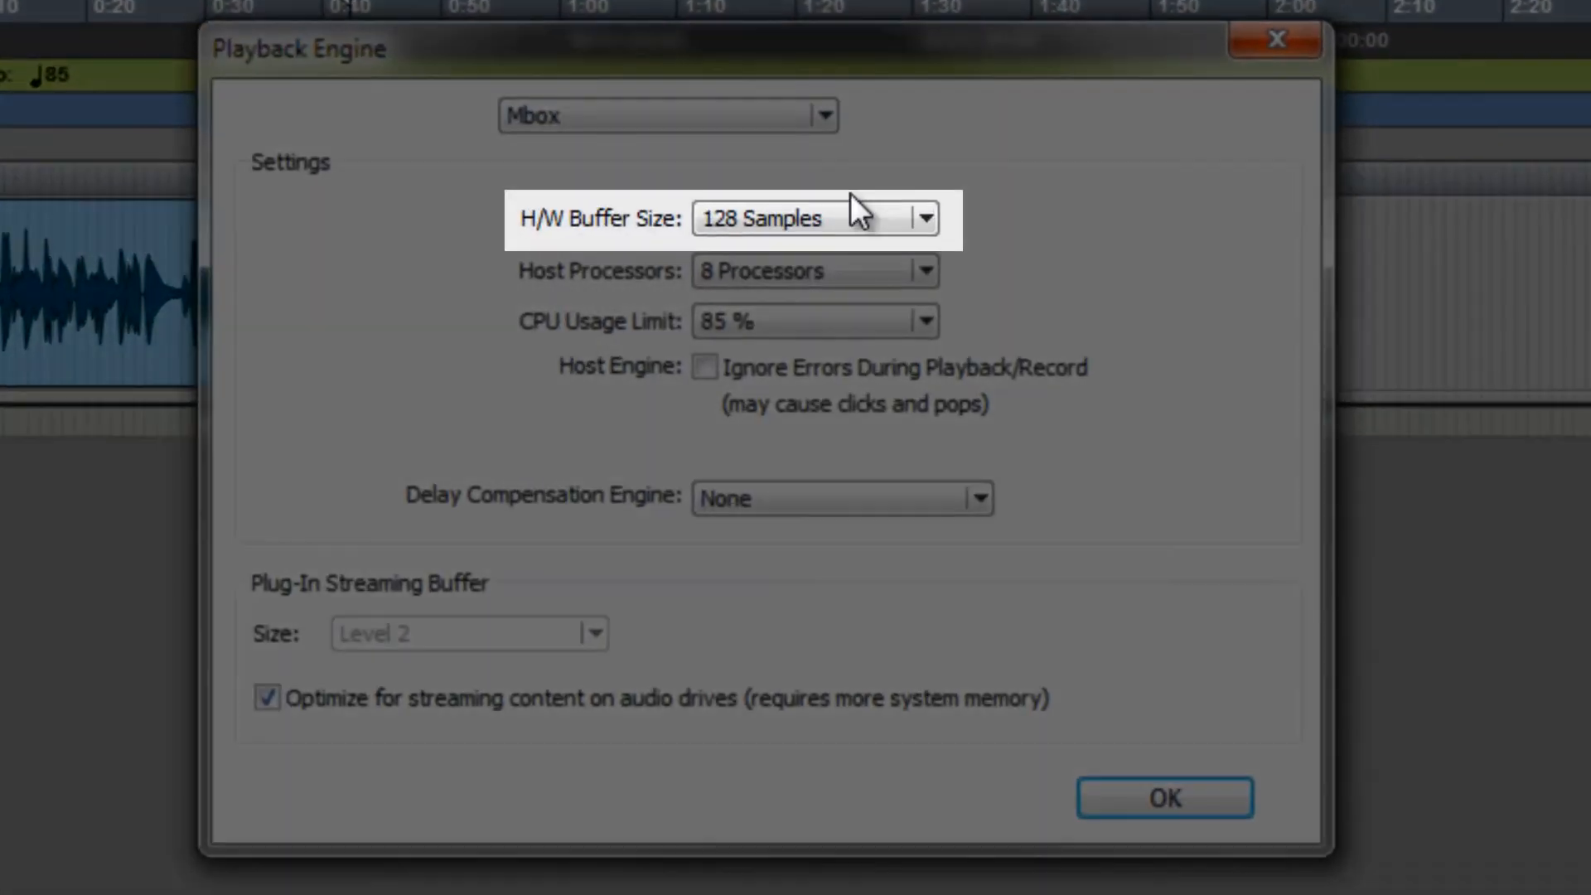
pyautogui.click(856, 211)
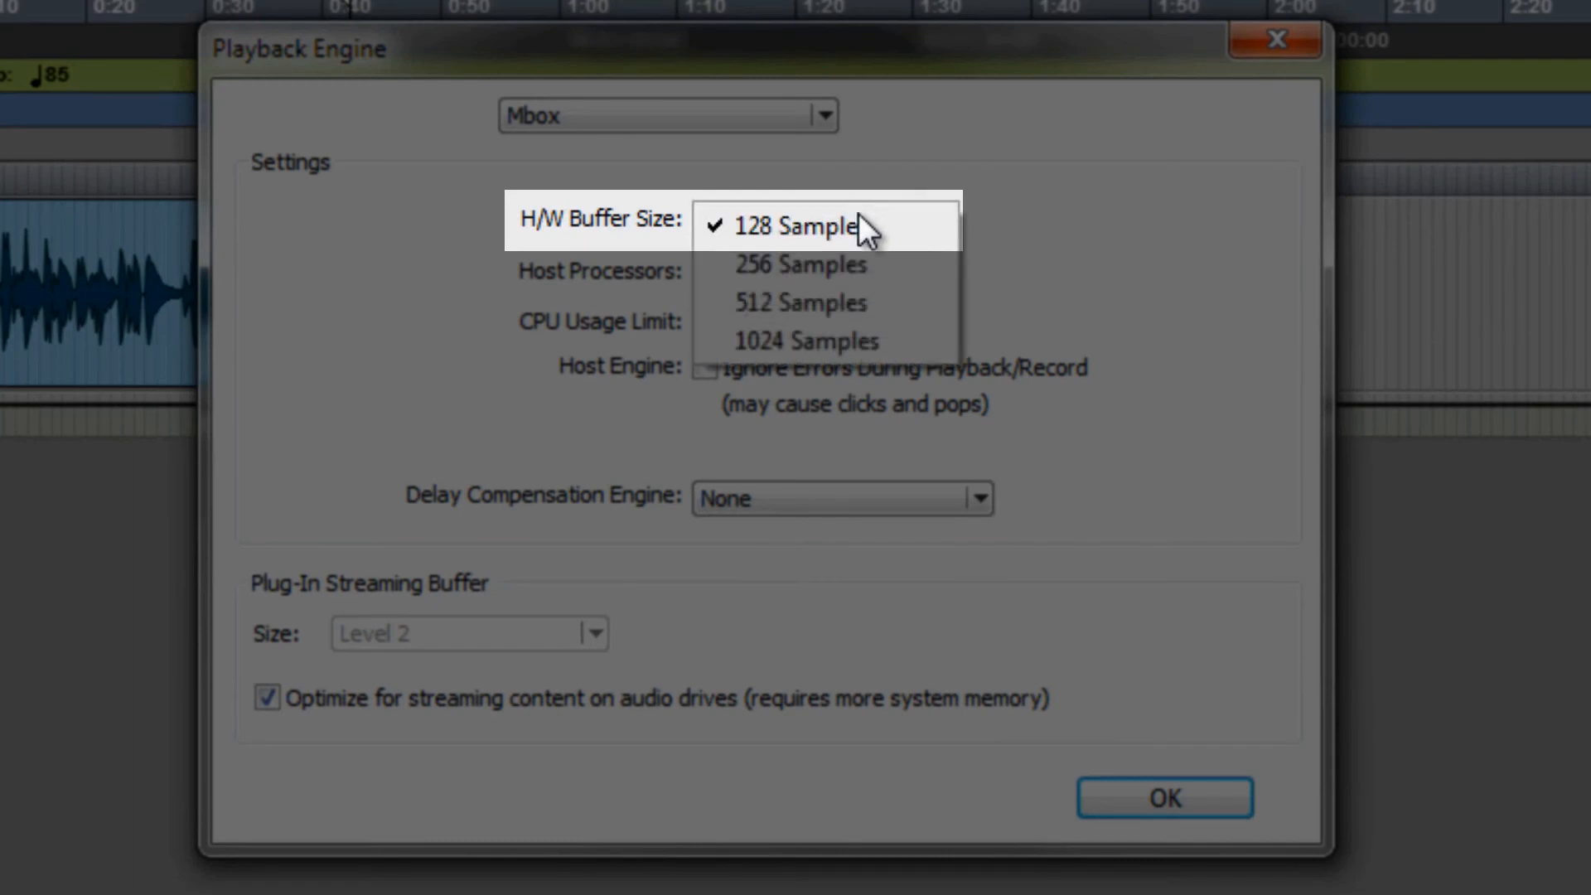
pyautogui.click(891, 339)
pyautogui.click(1239, 802)
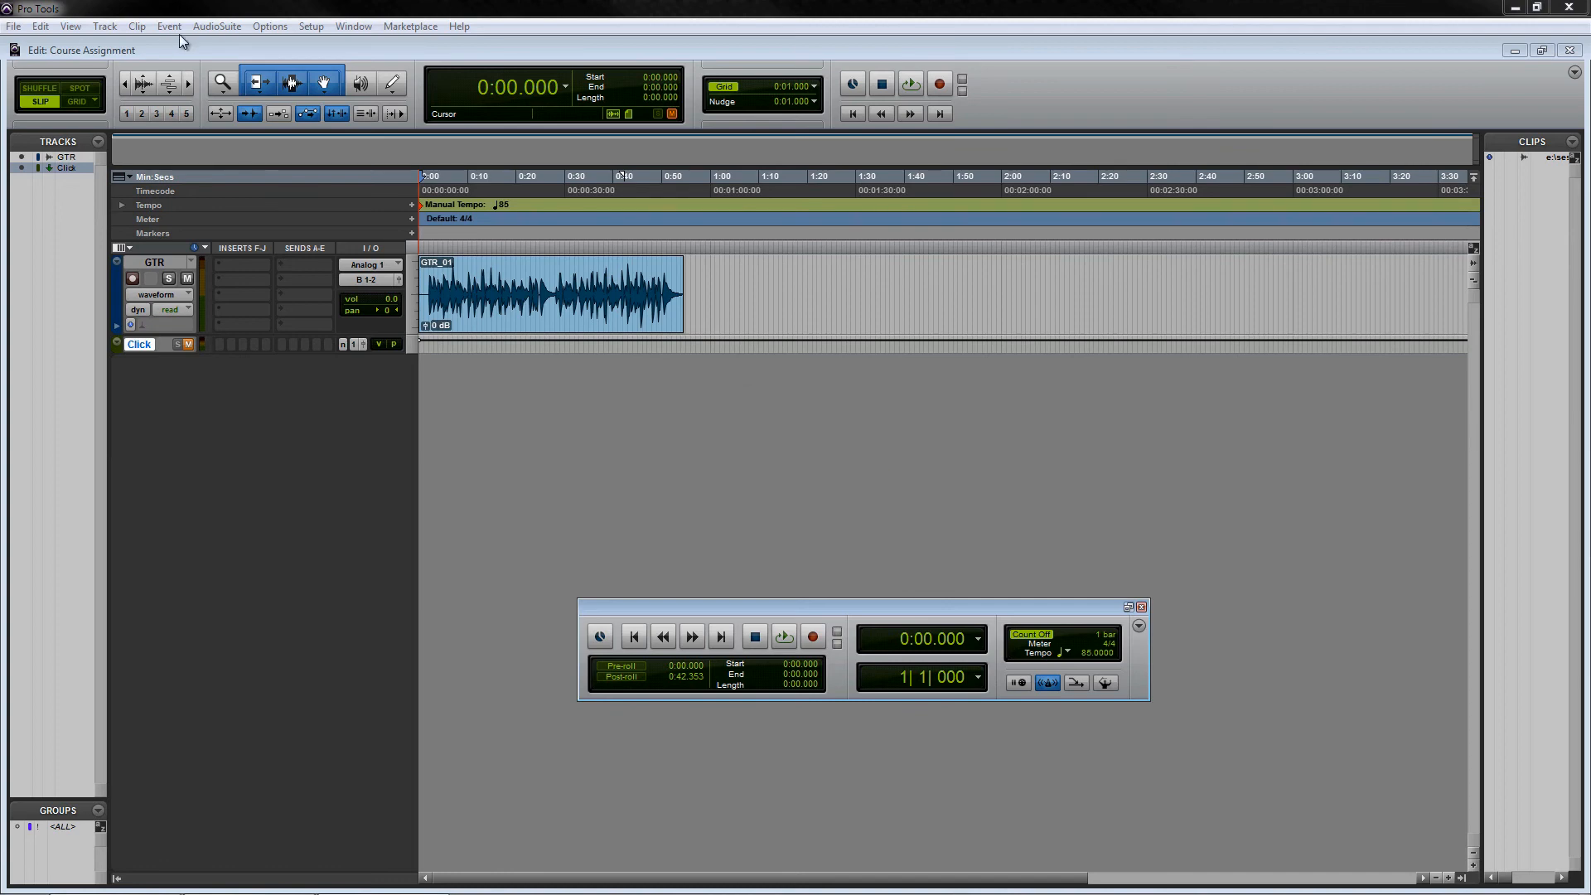
# - Open the Mix window
pyautogui.click(217, 25)
pyautogui.click(431, 15)
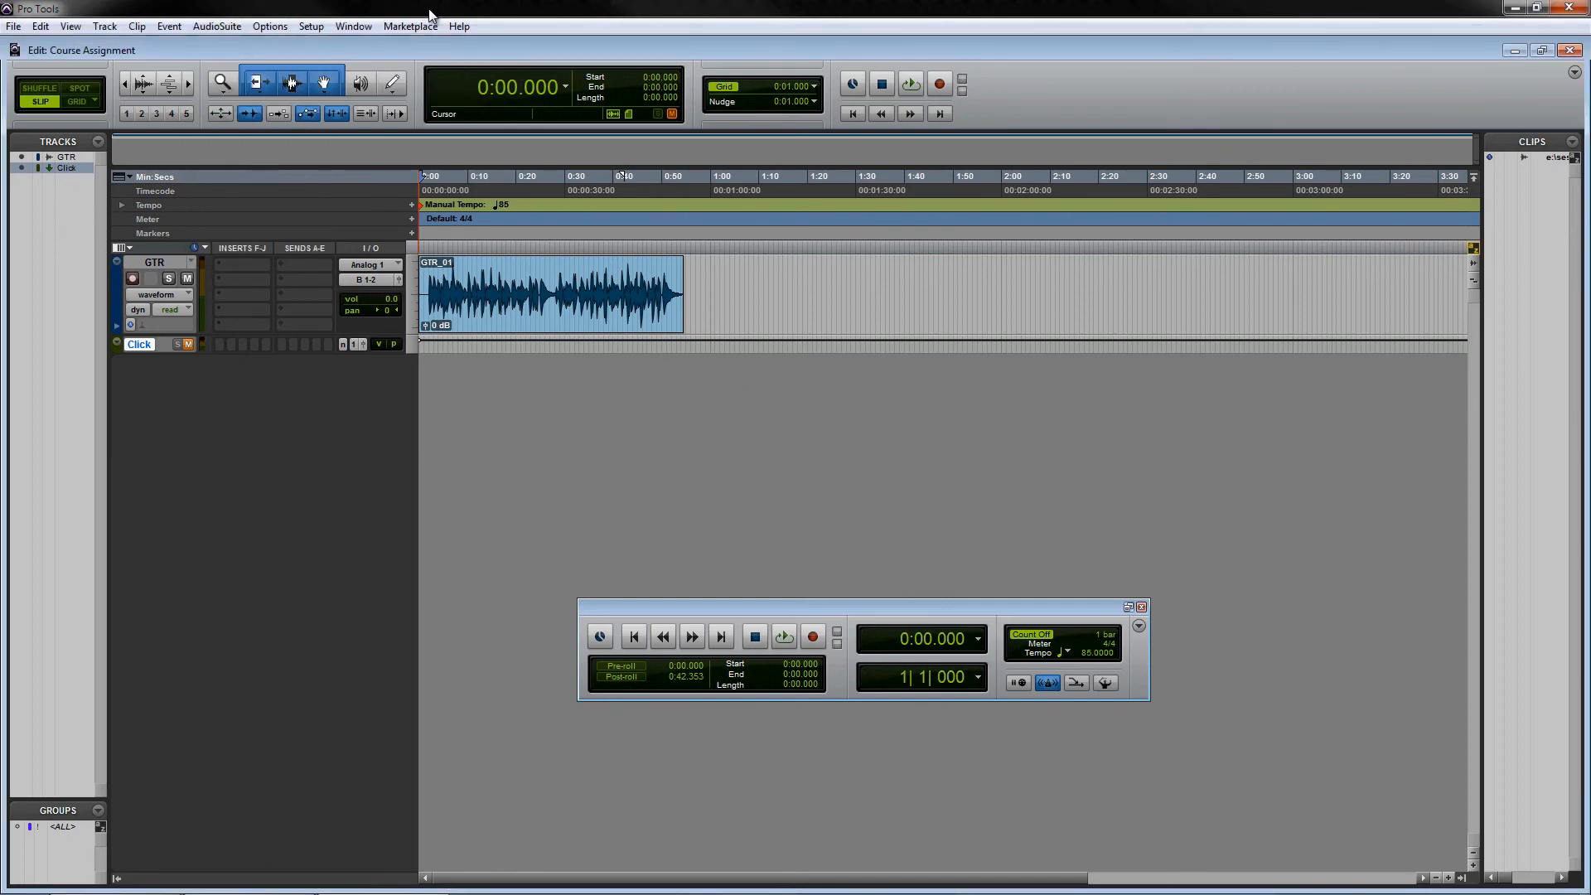
pyautogui.click(353, 28)
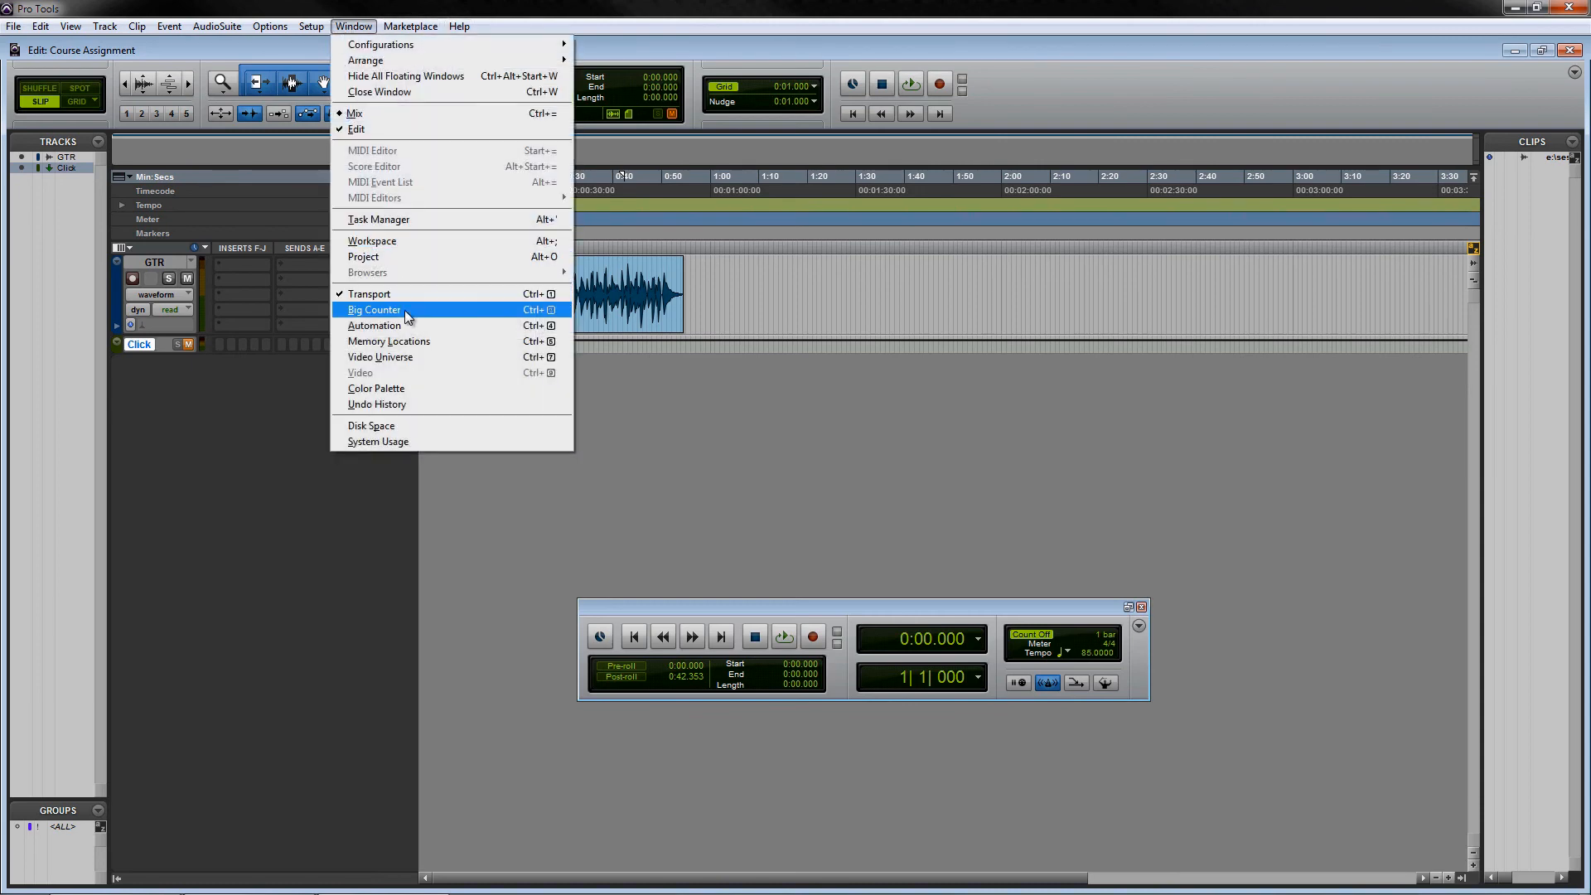
pyautogui.click(397, 120)
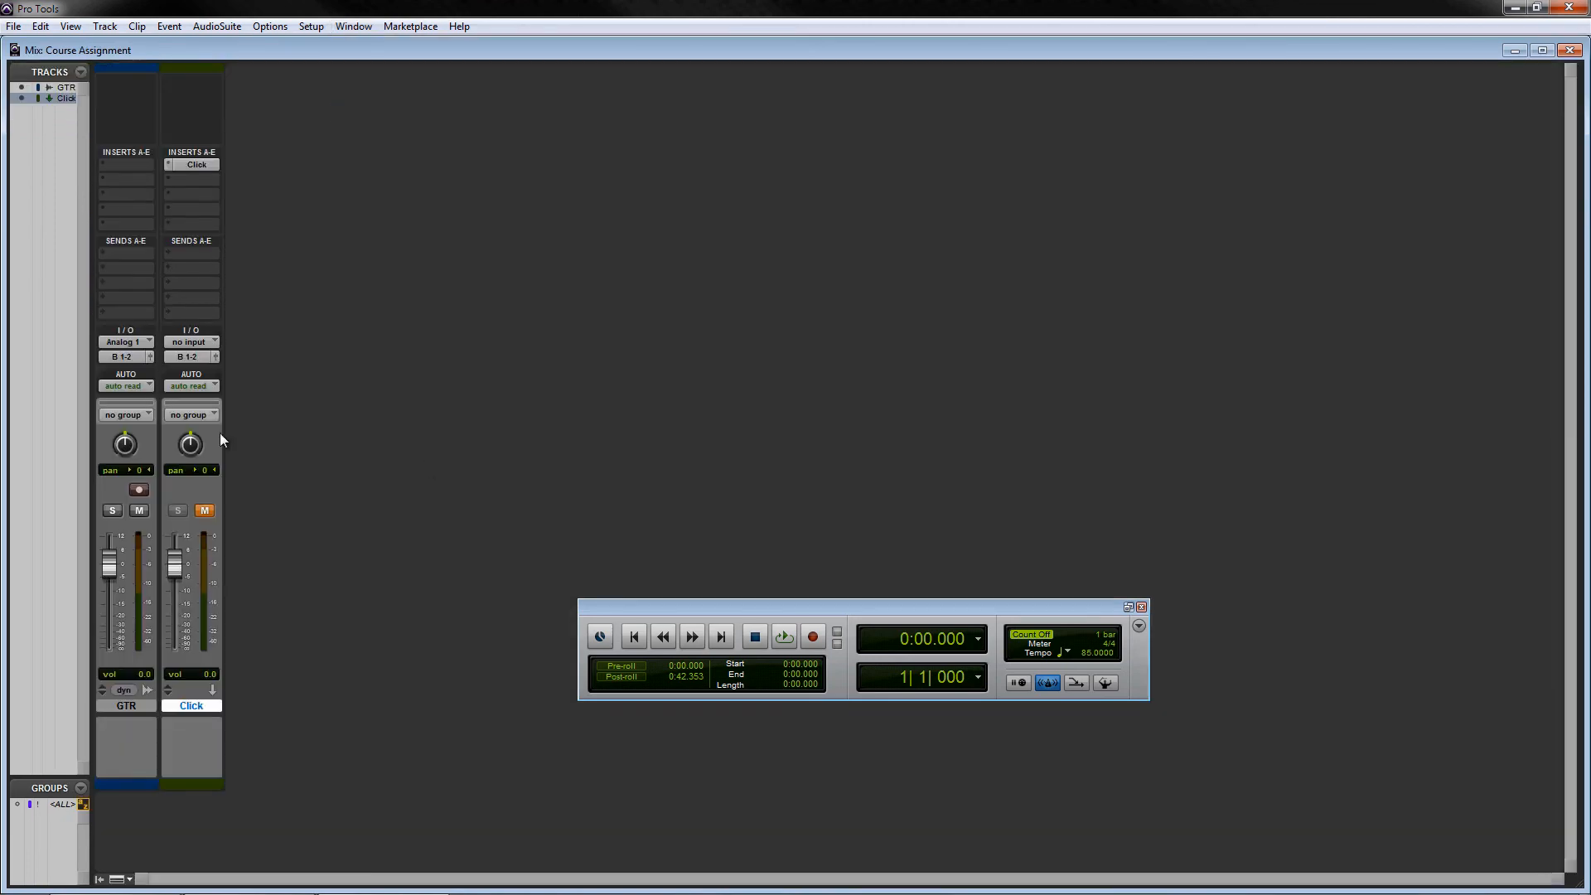
# - Insert a Channel Strip (mono) plug-in on the GTR track's first insert slot
pyautogui.click(134, 164)
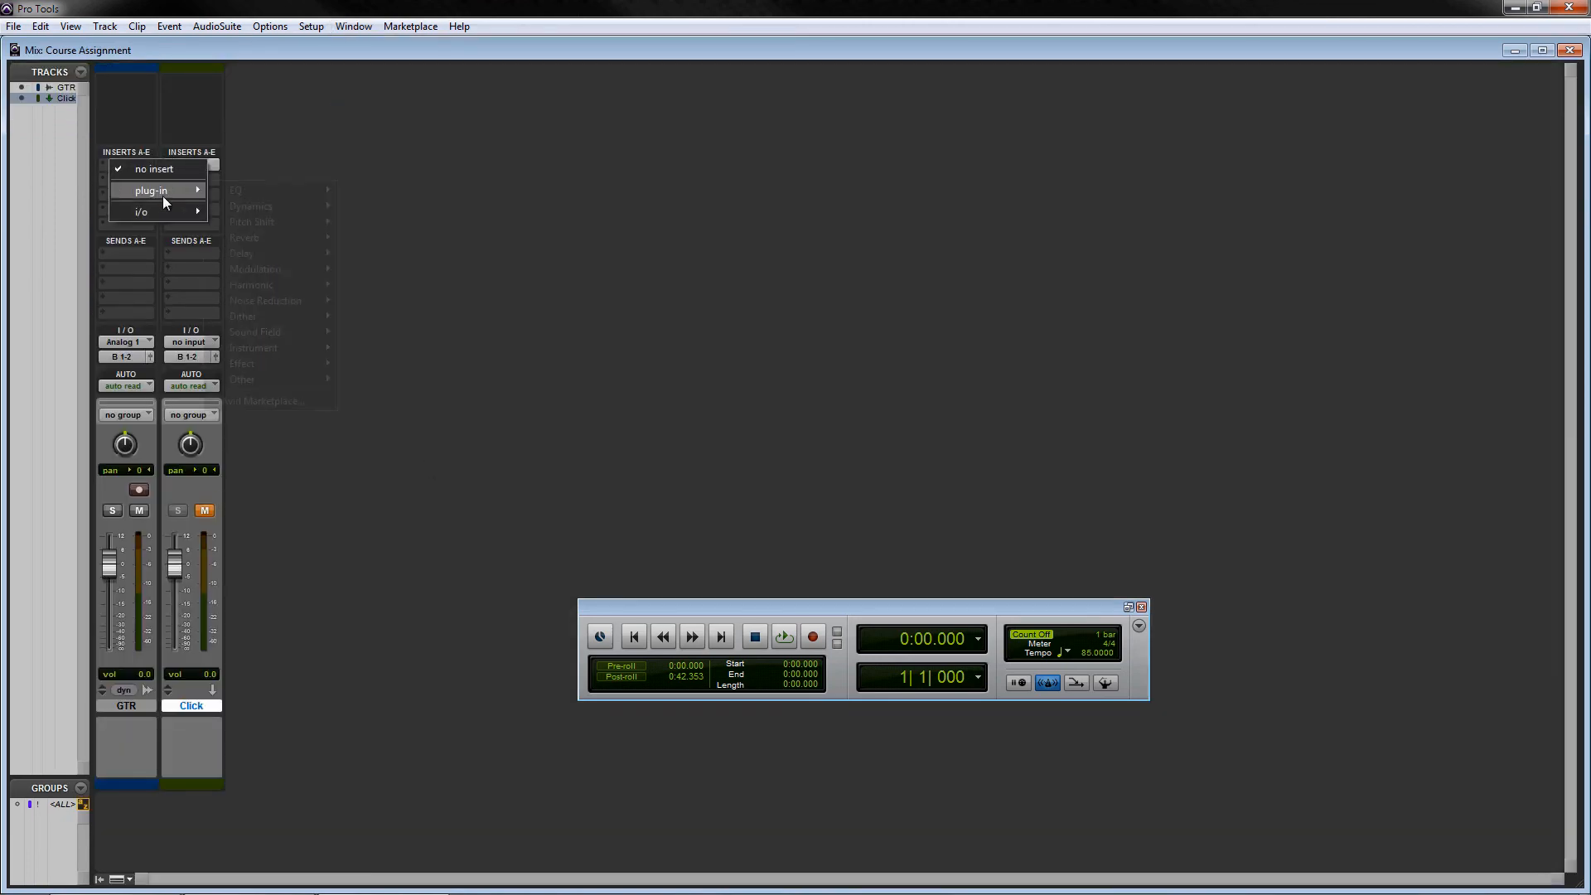
pyautogui.moveTo(162, 195)
pyautogui.moveTo(267, 208)
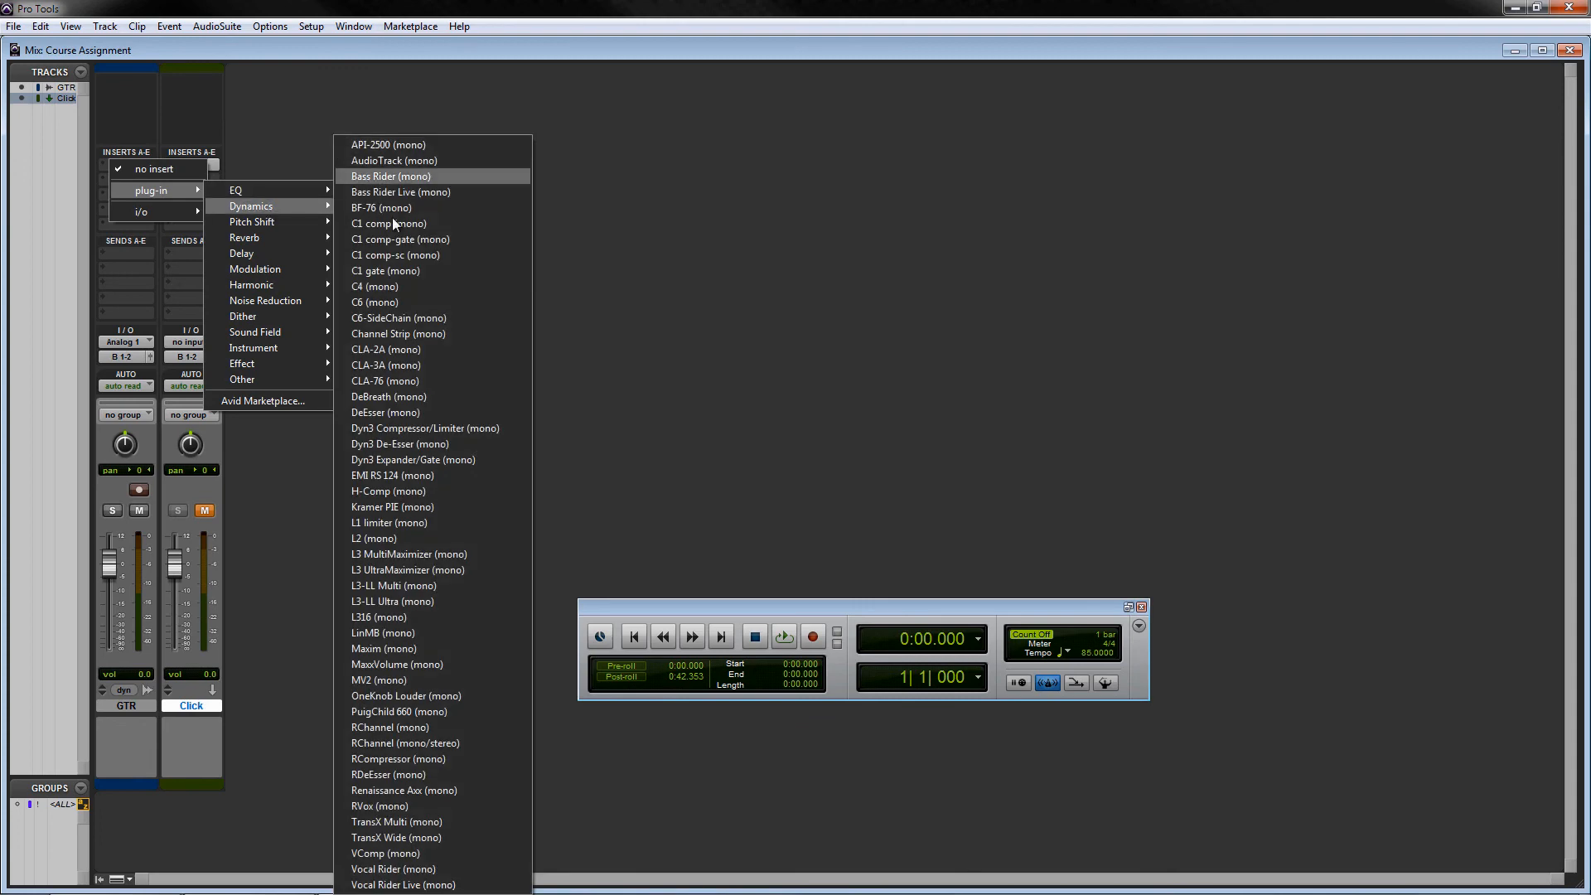
pyautogui.click(413, 334)
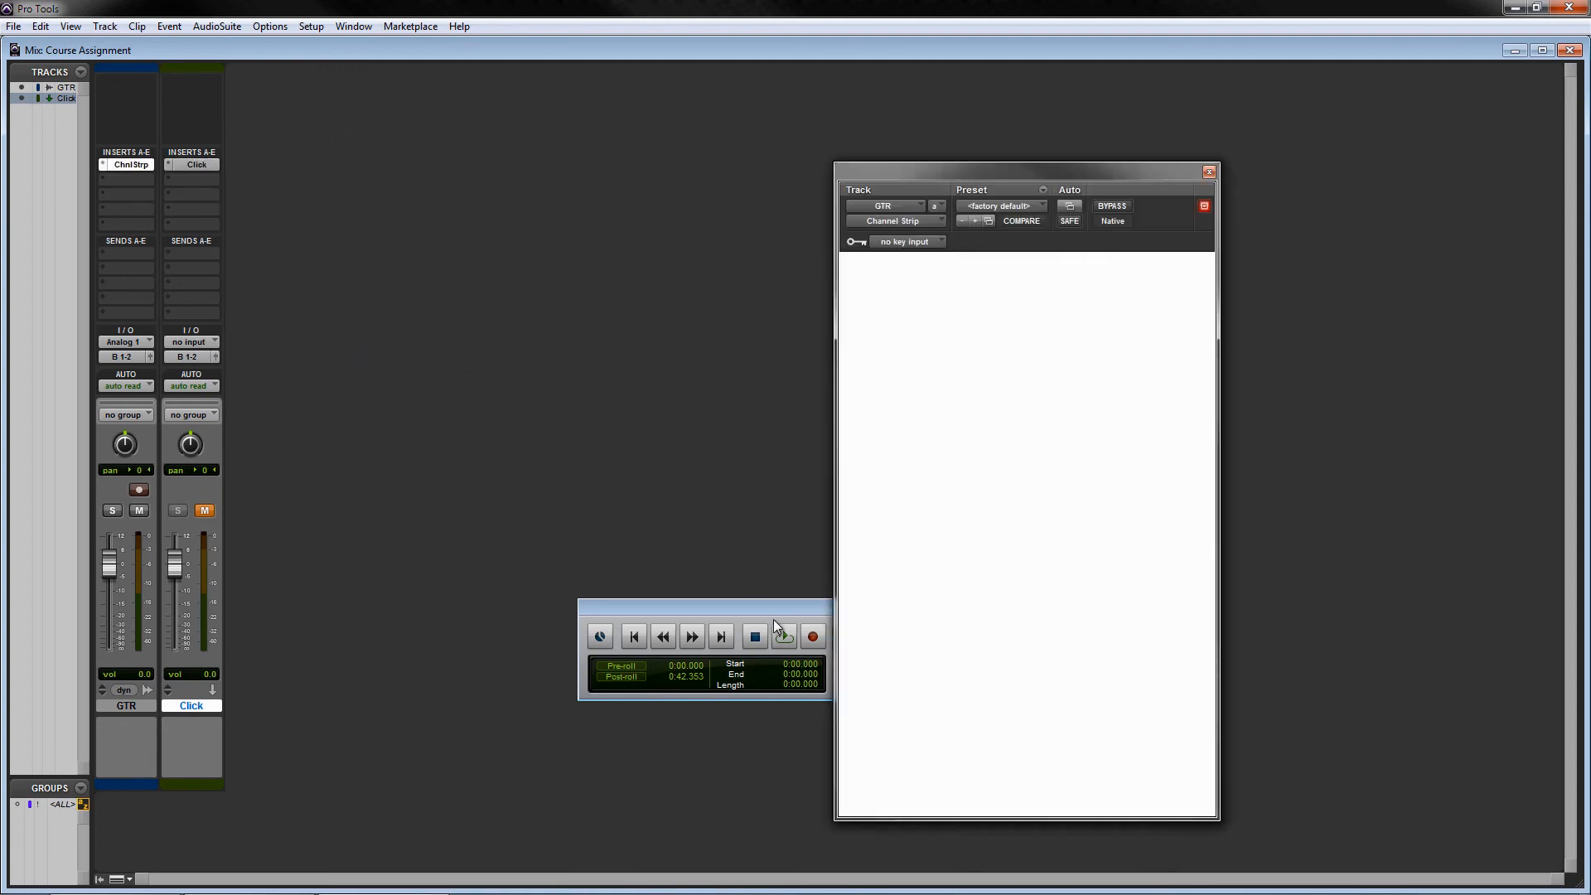
pyautogui.moveTo(794, 609); pyautogui.dragTo(524, 523)
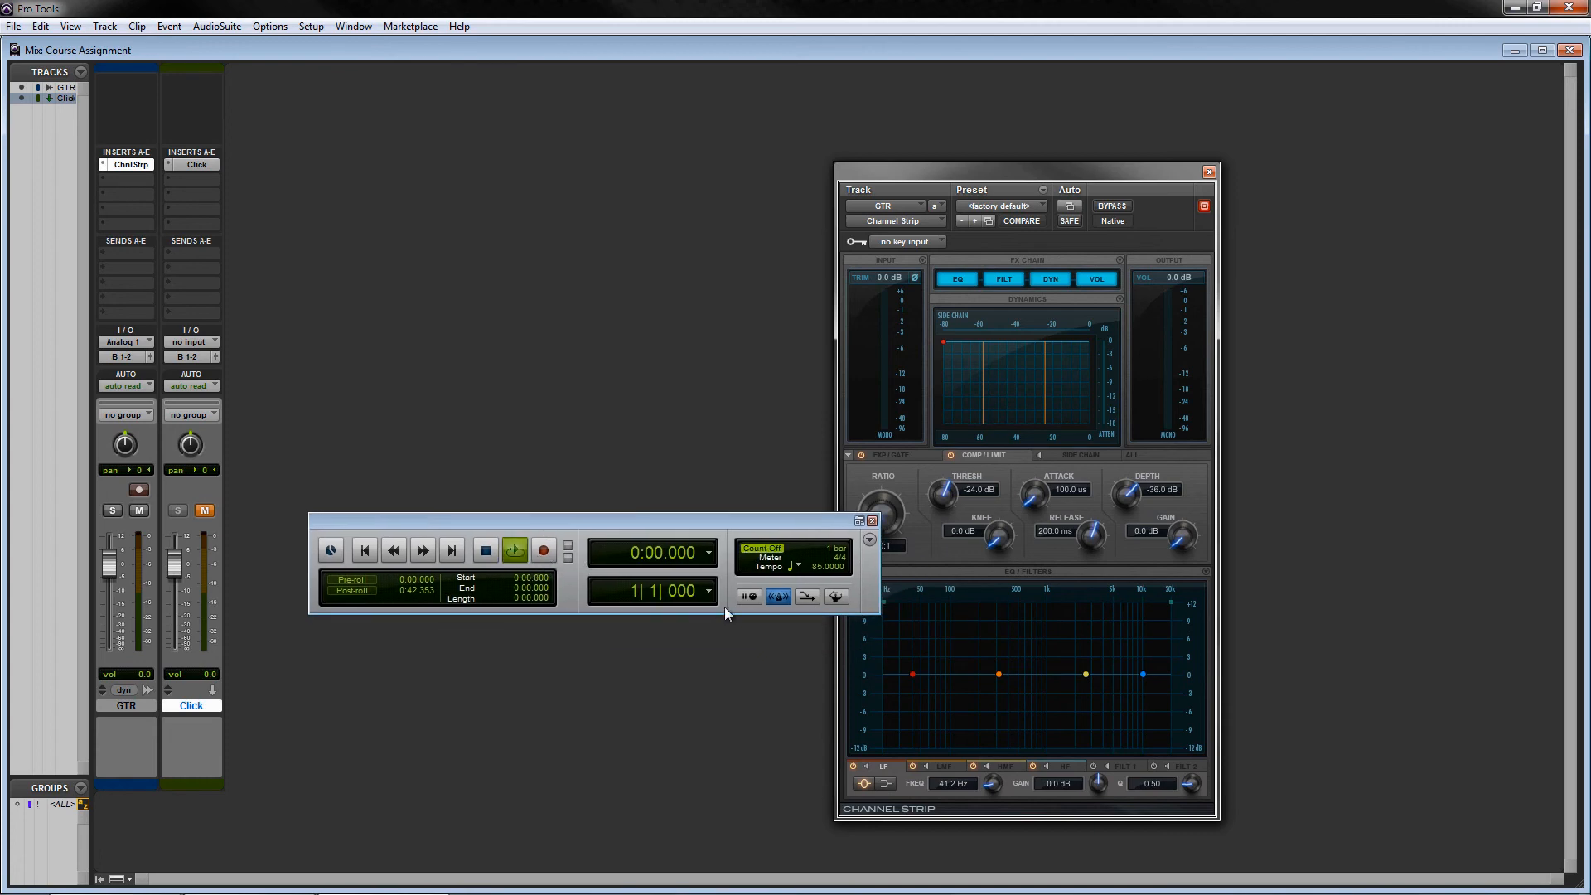
# - Play the session and adjust the Channel Strip's LMF EQ band to about 409 Hz and -0.3 dB gain
pyautogui.press('space')
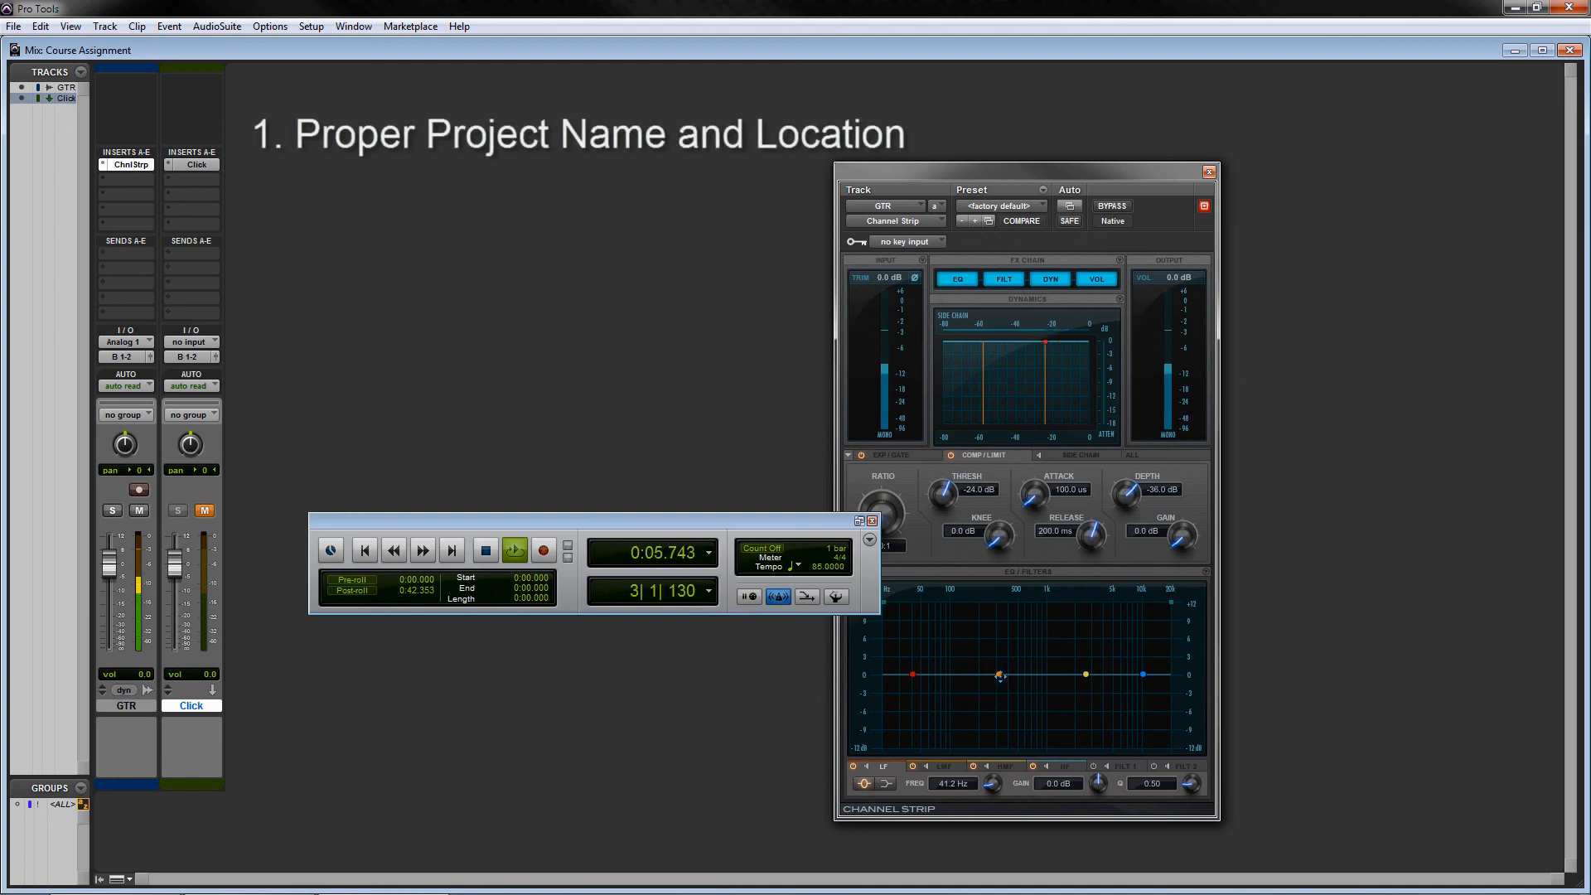
pyautogui.moveTo(1000, 675); pyautogui.dragTo(1030, 705)
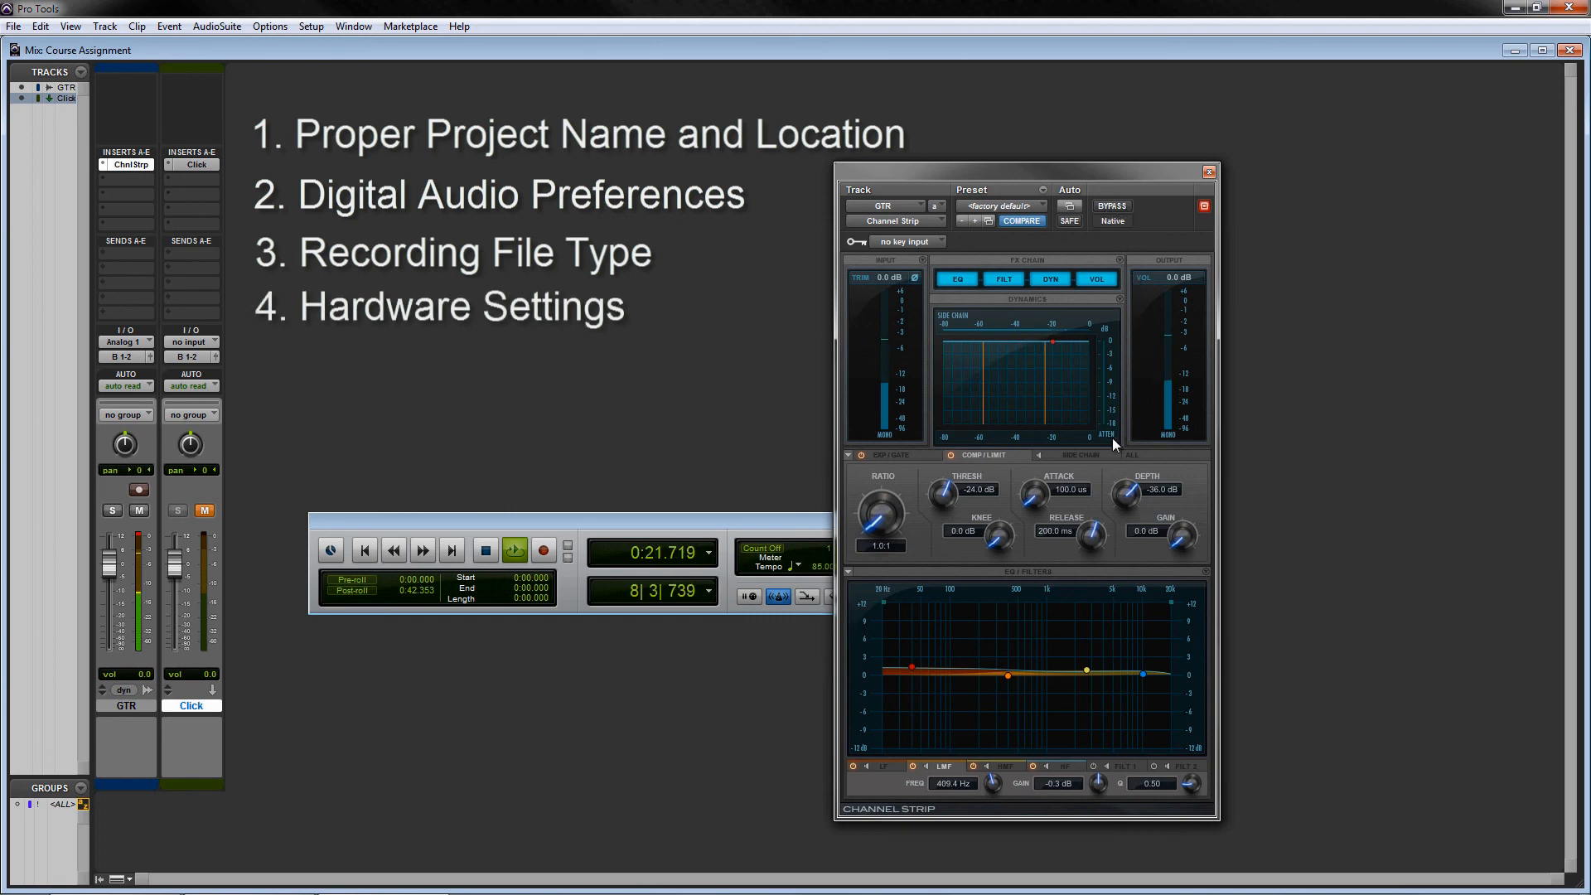
pyautogui.click(892, 458)
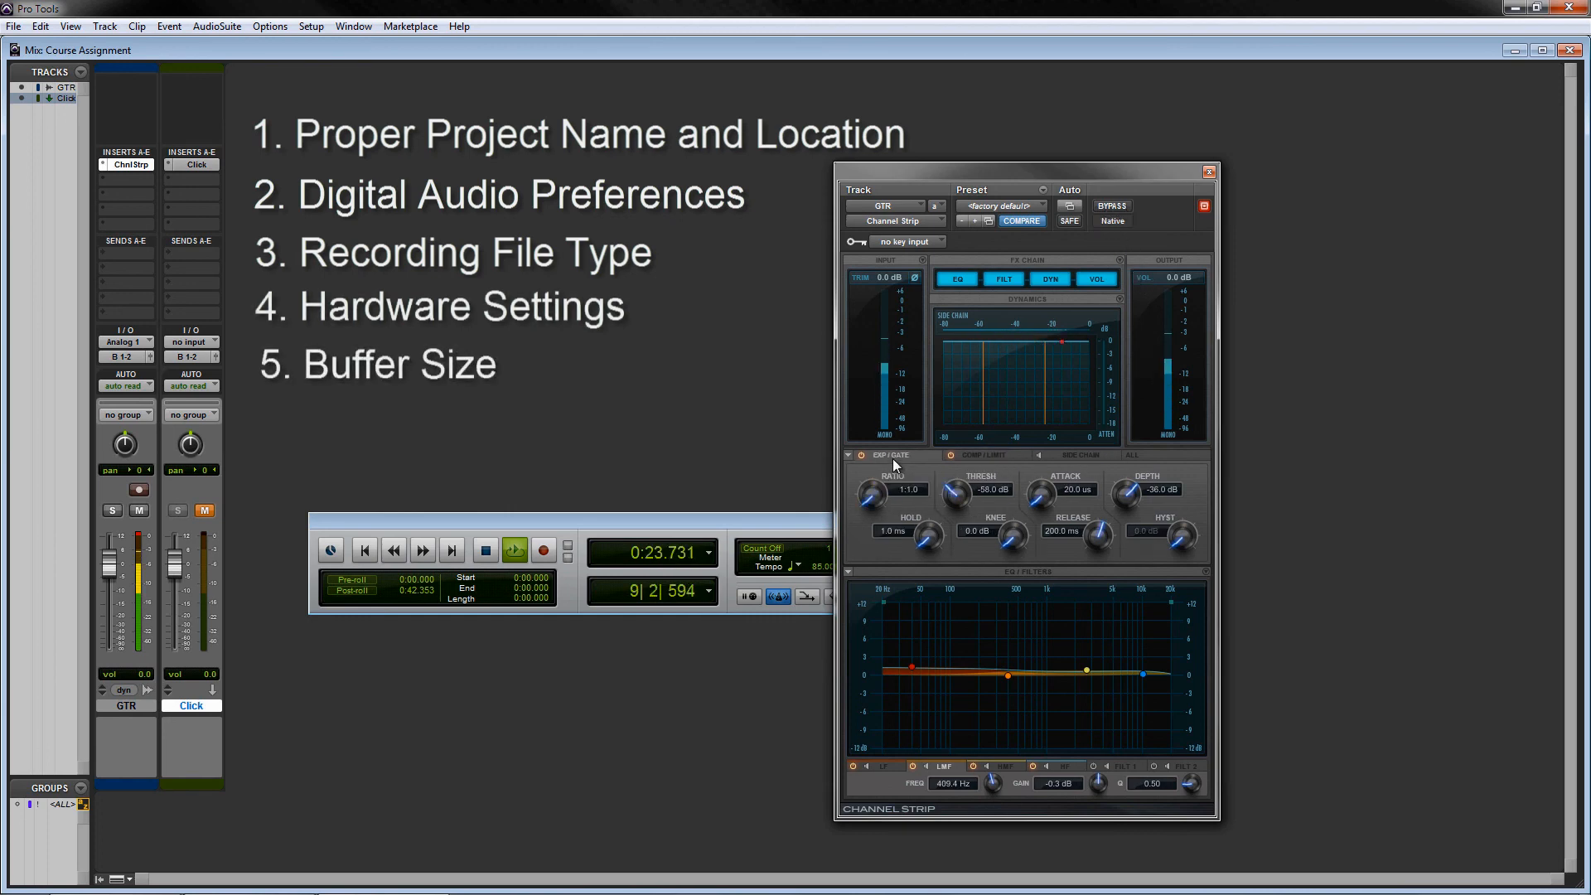
pyautogui.click(960, 454)
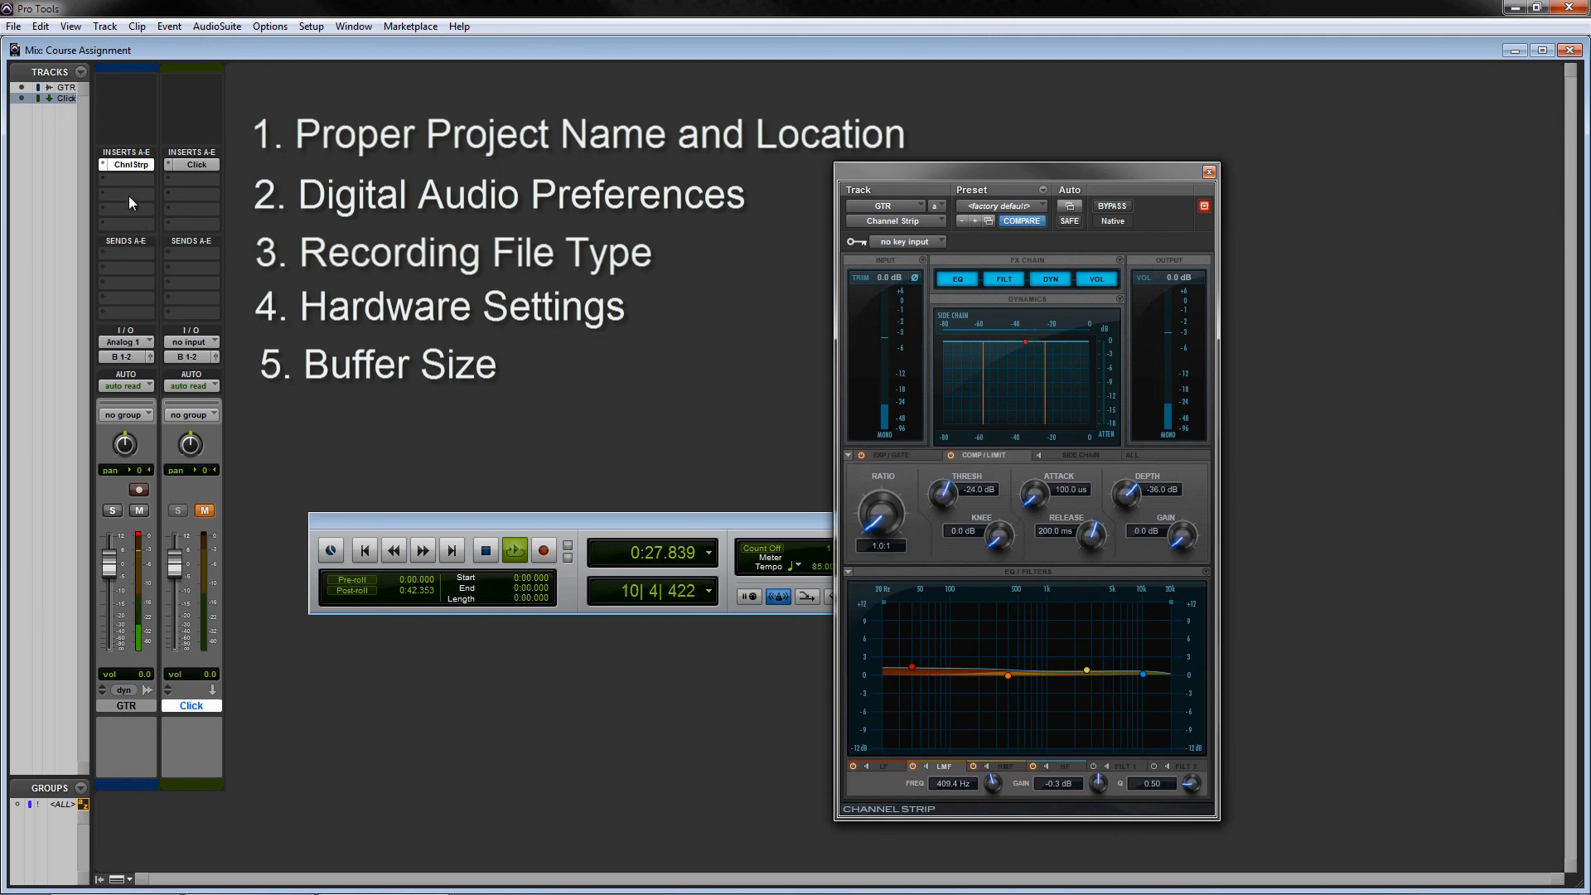
# - Insert a D-Verb reverb plug-in on the GTR track's second insert slot
pyautogui.moveTo(159, 206)
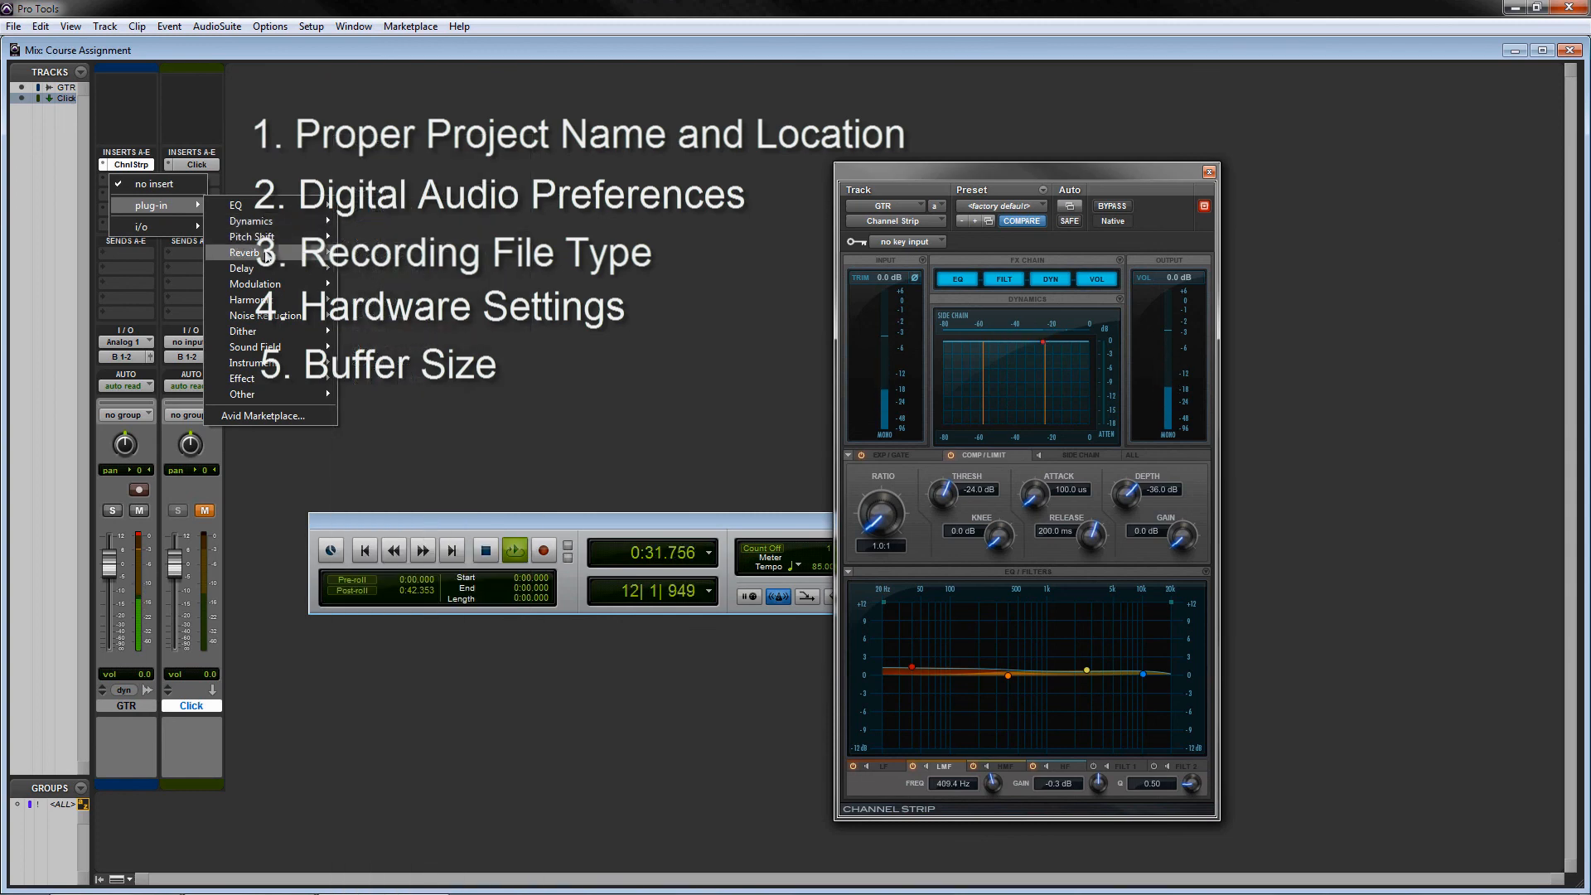
pyautogui.moveTo(245, 252)
pyautogui.click(373, 299)
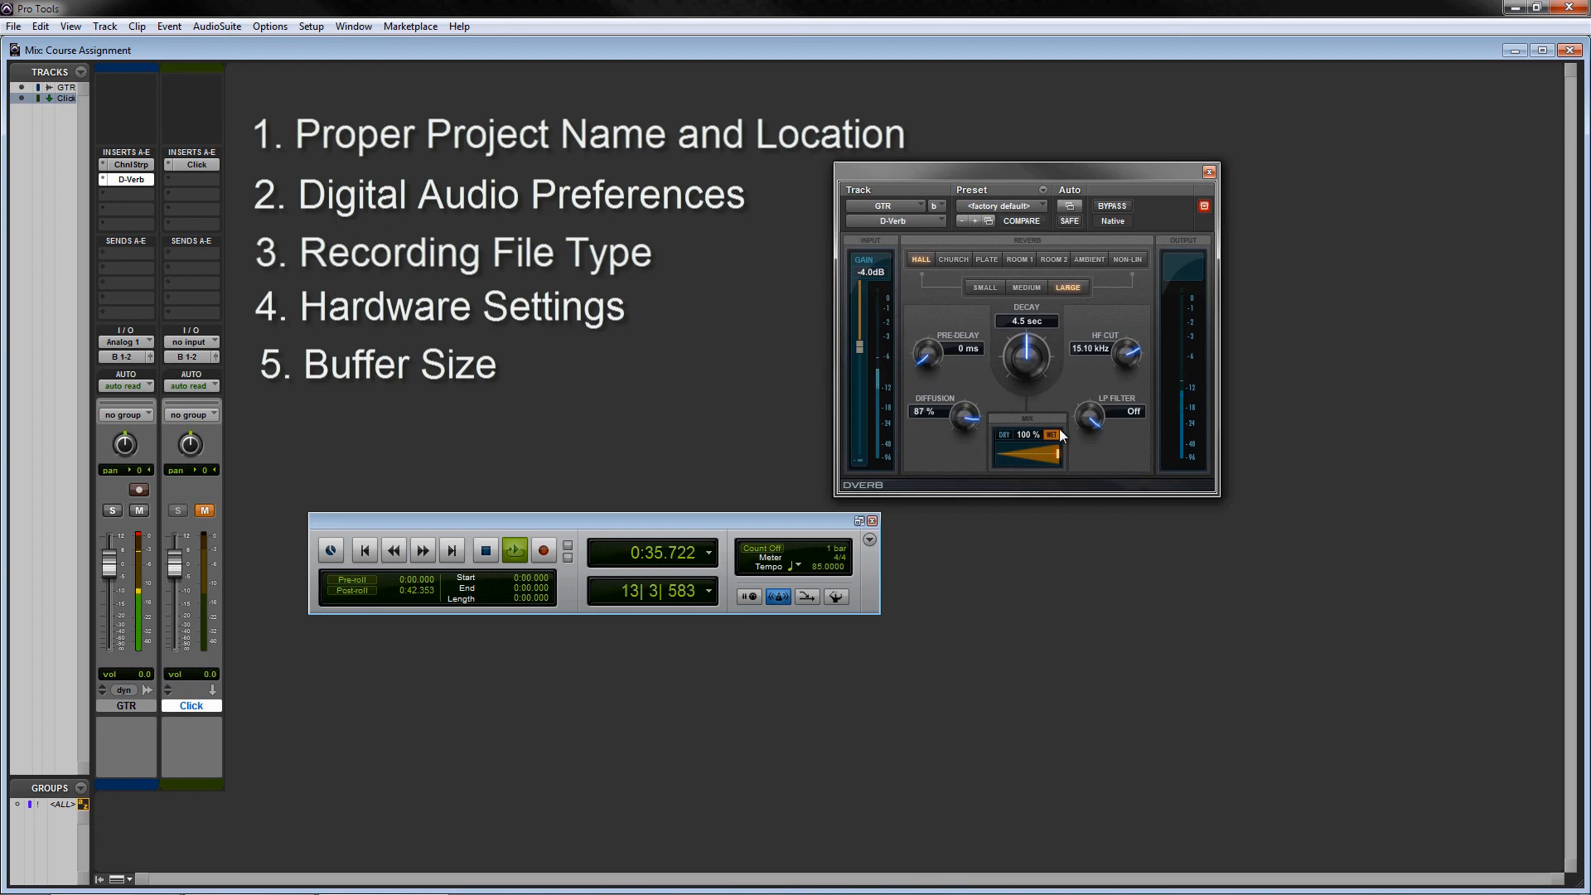
# - Set the D-Verb mix to about 30% and stop playback
pyautogui.moveTo(1056, 454); pyautogui.dragTo(1012, 455)
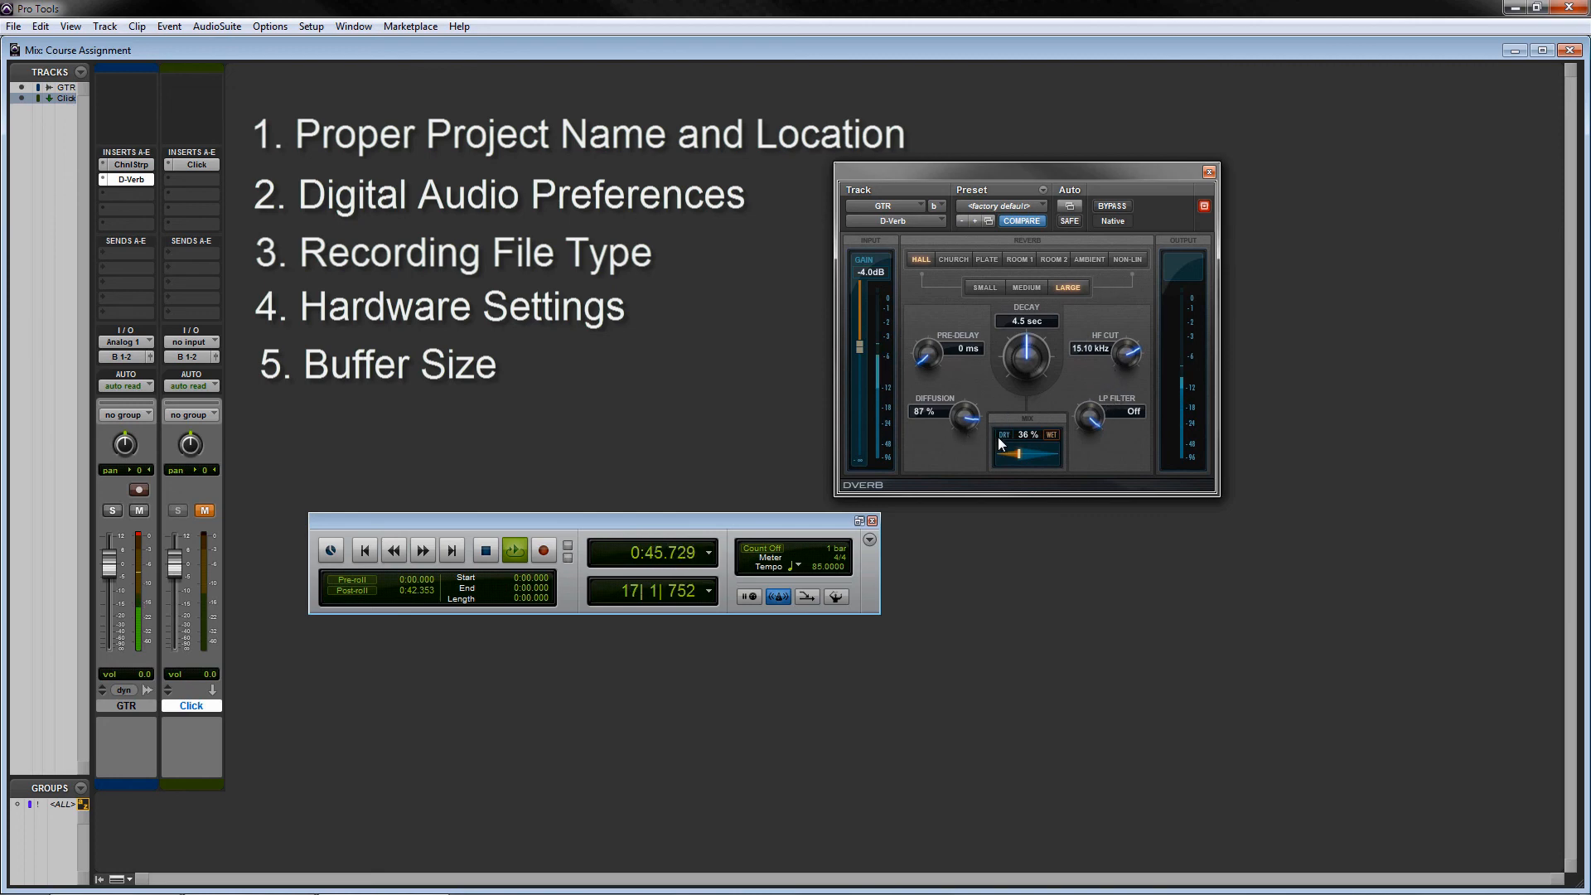
pyautogui.moveTo(1016, 451); pyautogui.dragTo(1012, 452)
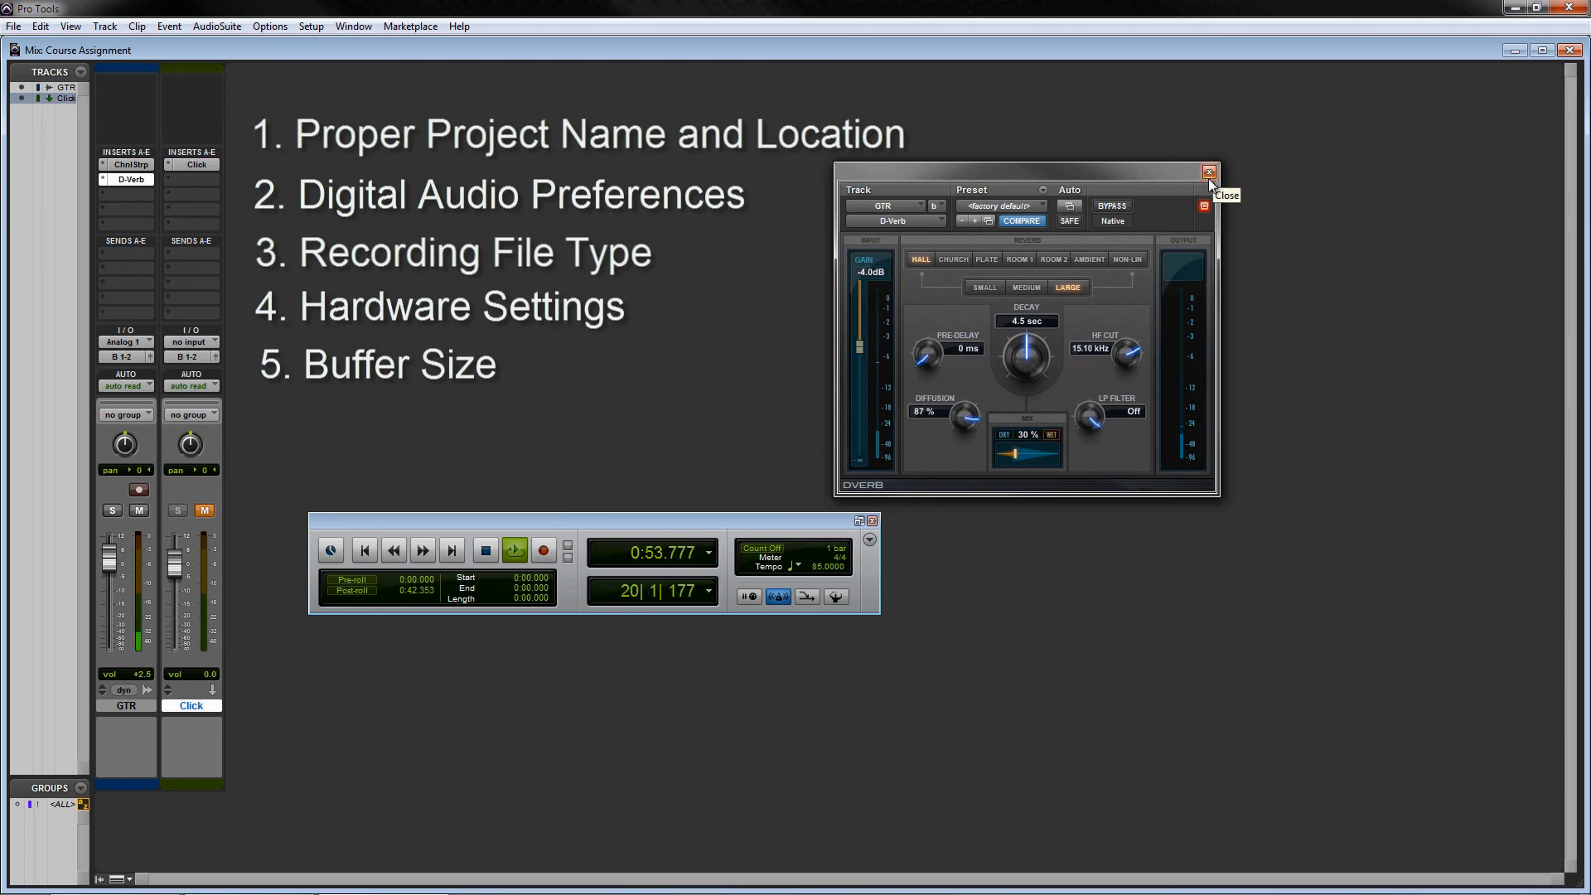
pyautogui.click(485, 550)
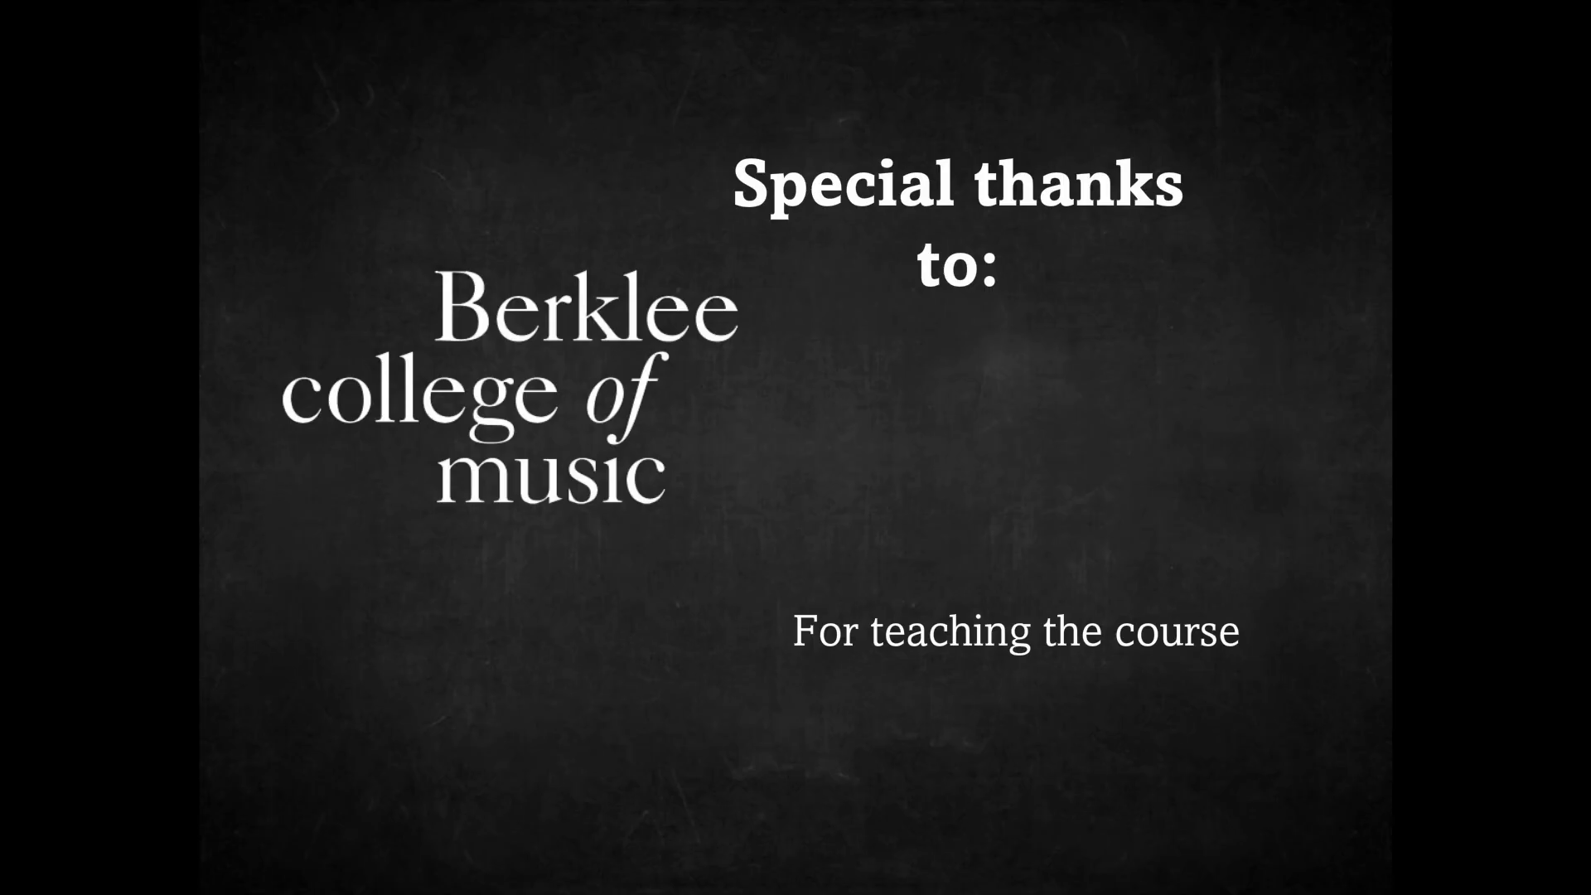